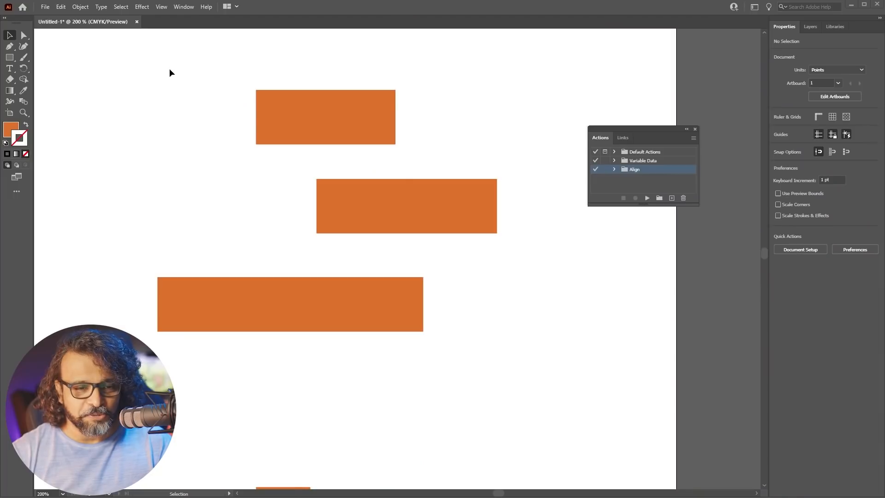
# Select the three orange rectangles and show the floating Align panel below the Actions panel
pyautogui.moveTo(154, 76); pyautogui.dragTo(475, 369)
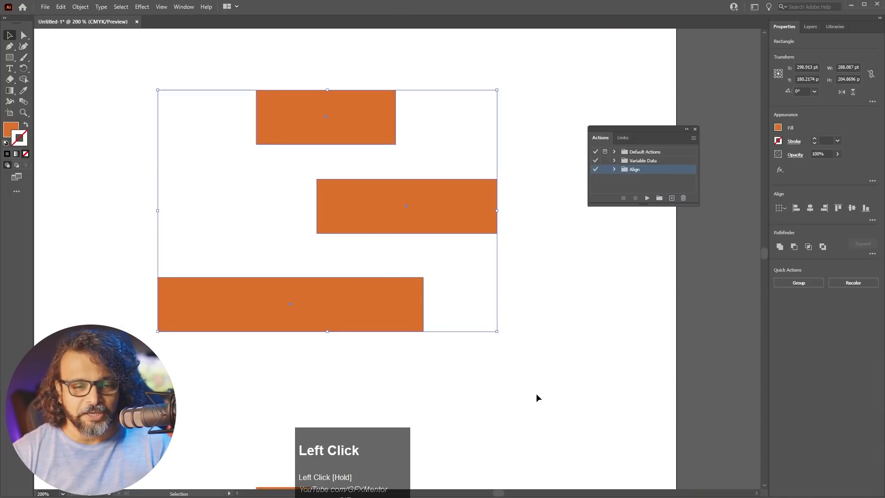
pyautogui.click(186, 8)
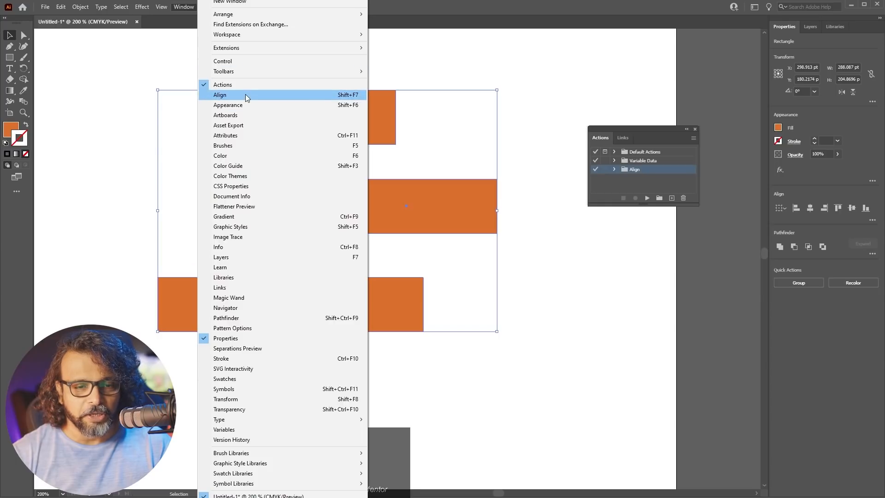
pyautogui.click(349, 95)
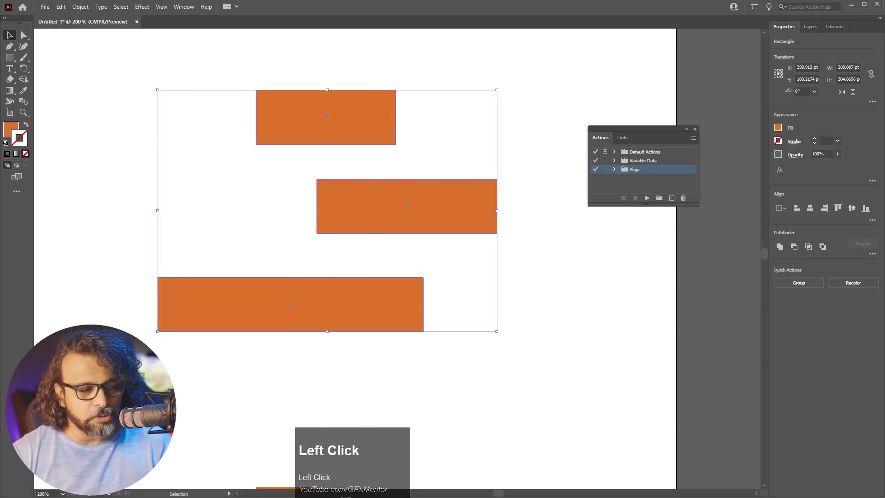
pyautogui.moveTo(474, 285); pyautogui.dragTo(588, 239)
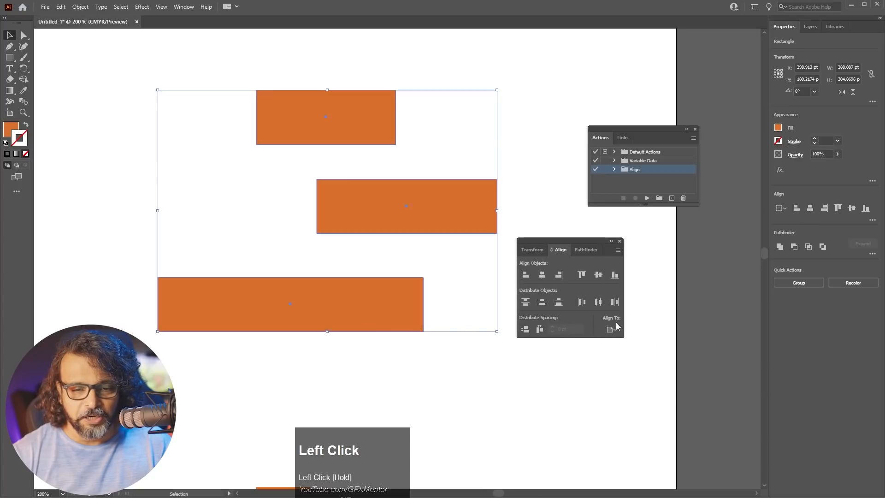
# Try left, center and right horizontal alignment on the three rectangles, finishing with their left edges aligned
pyautogui.click(525, 275)
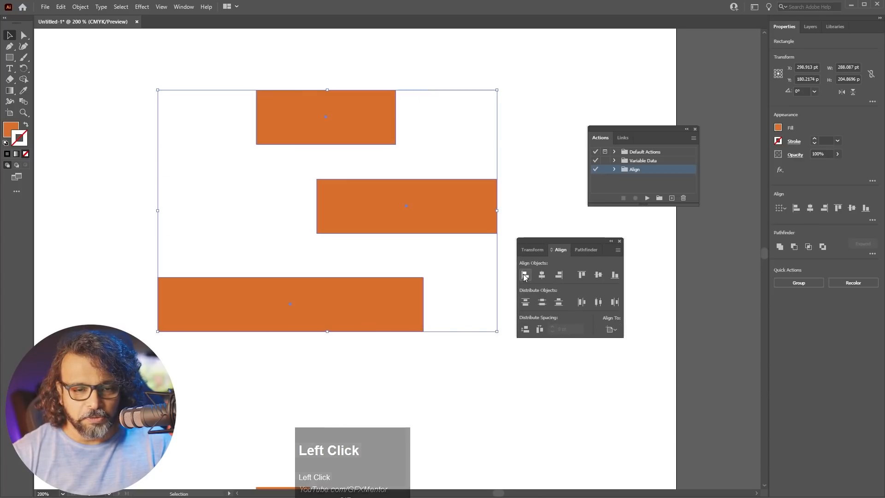
pyautogui.click(542, 275)
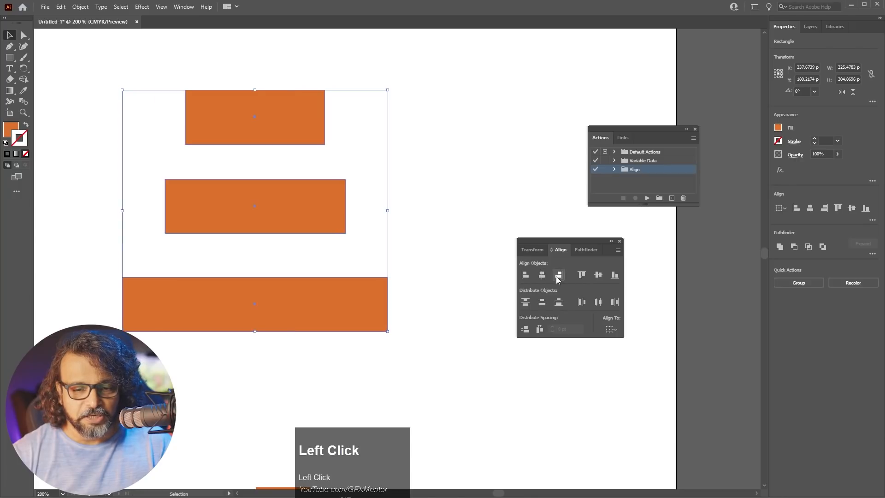
pyautogui.click(560, 275)
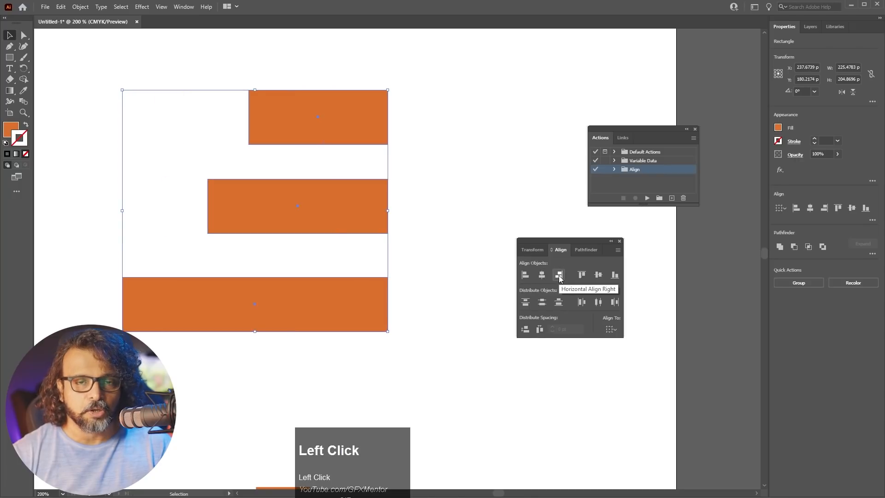
pyautogui.click(526, 276)
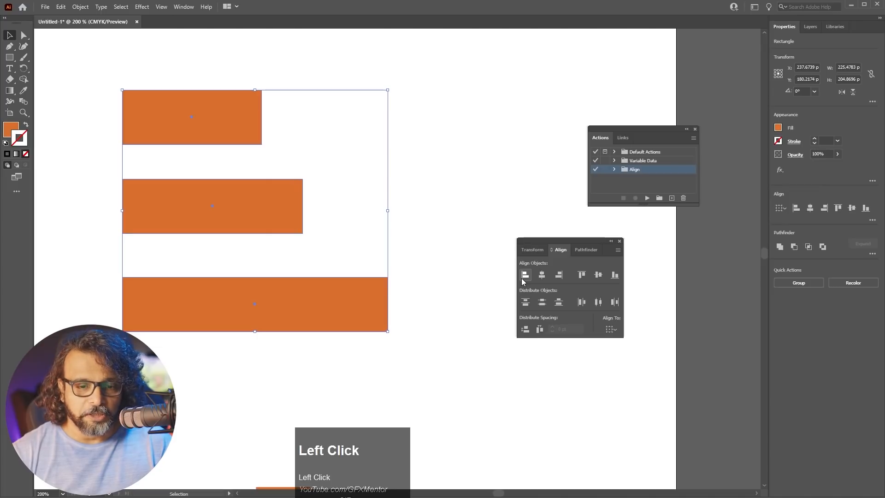
# Deselect the rectangles and move the middle and top ones to the right, out of left alignment
pyautogui.click(428, 253)
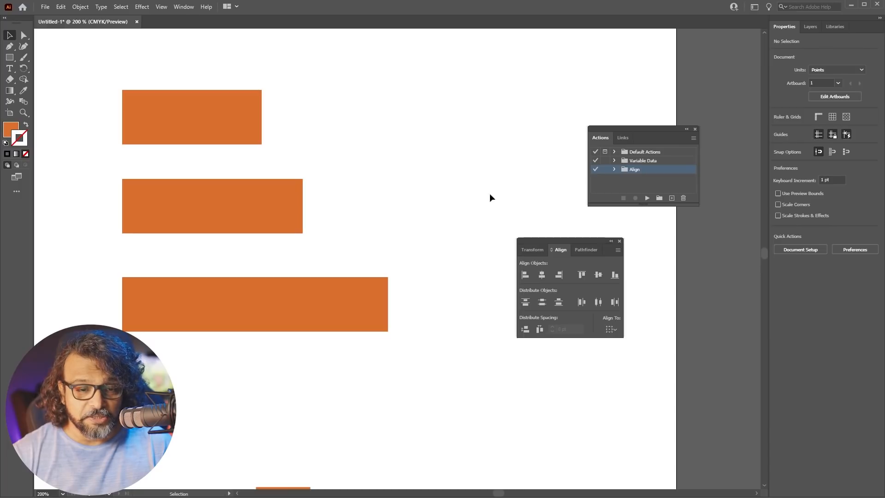
pyautogui.moveTo(281, 211); pyautogui.dragTo(367, 210)
pyautogui.moveTo(244, 139); pyautogui.dragTo(385, 132)
# Expand the Align action set, enlarge the Actions panel and review the H Align Left, H Align Center and H Align Right actions
pyautogui.click(615, 170)
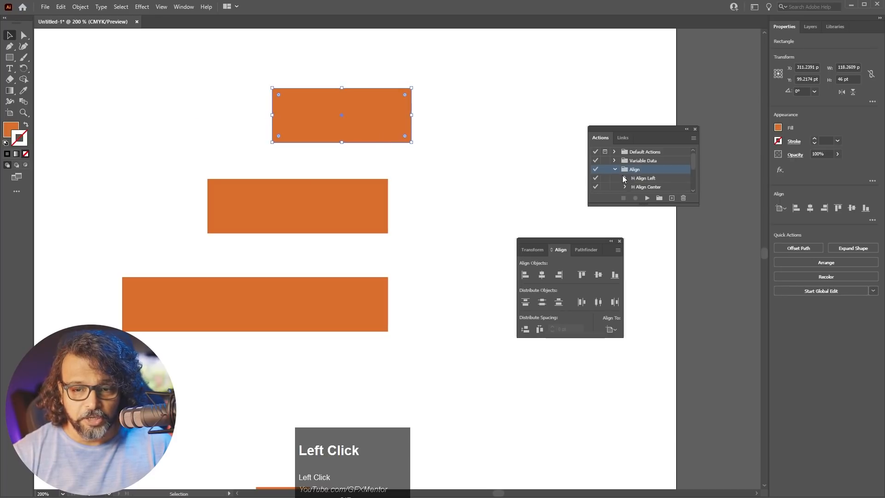
pyautogui.moveTo(698, 205); pyautogui.dragTo(715, 318)
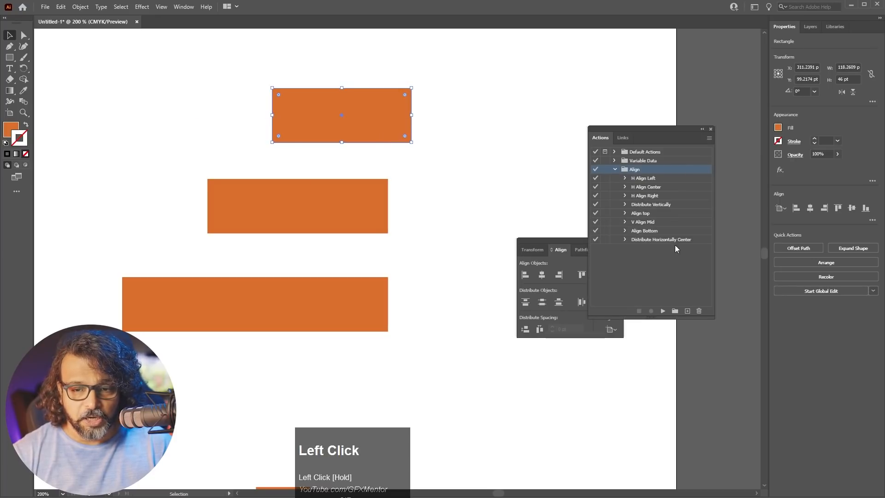
pyautogui.click(649, 179)
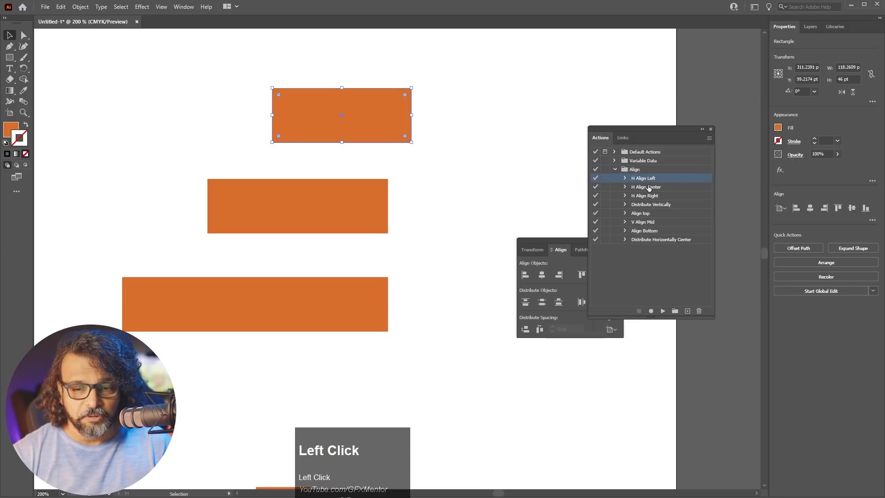
pyautogui.click(646, 187)
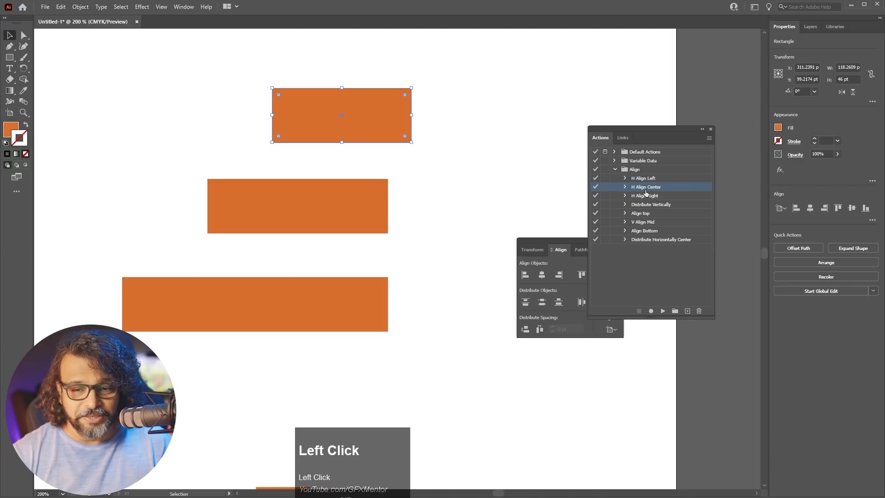
pyautogui.click(646, 196)
# Try the H Align Left action on the top rectangle alone and on all three rectangles, undoing each run
pyautogui.click(644, 181)
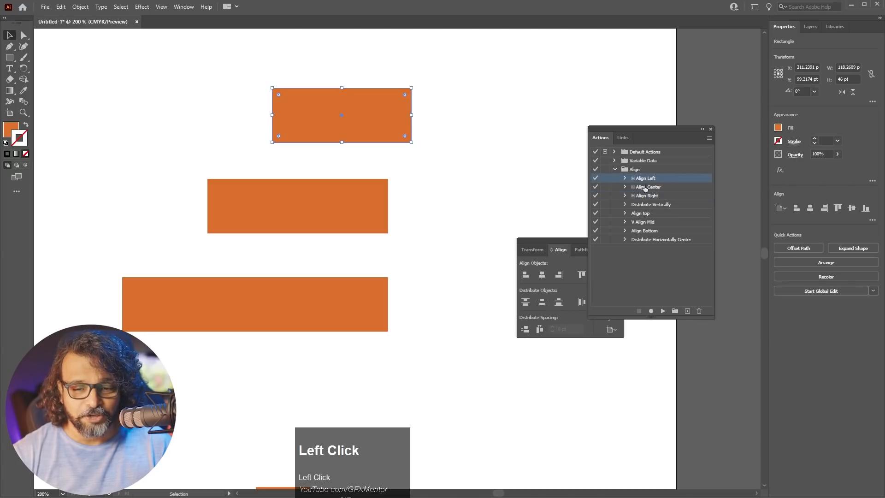
pyautogui.click(663, 311)
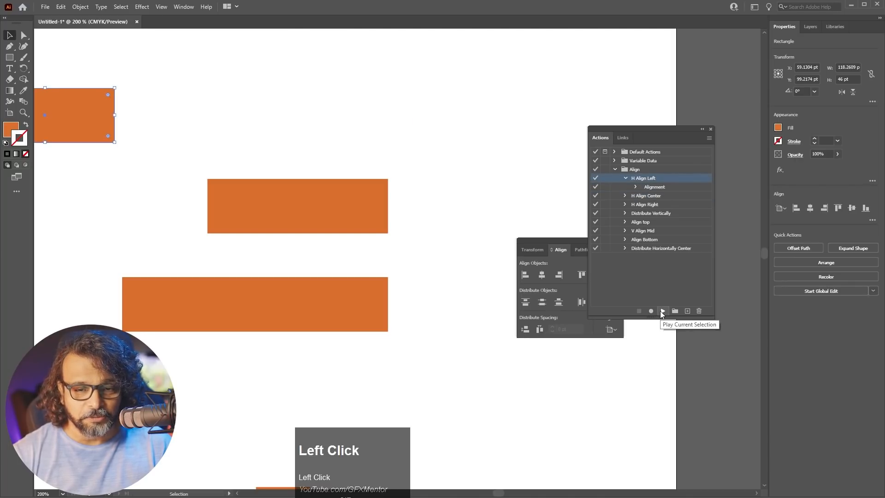
pyautogui.hotkey('ctrl', 'z')
pyautogui.moveTo(464, 88); pyautogui.dragTo(313, 370)
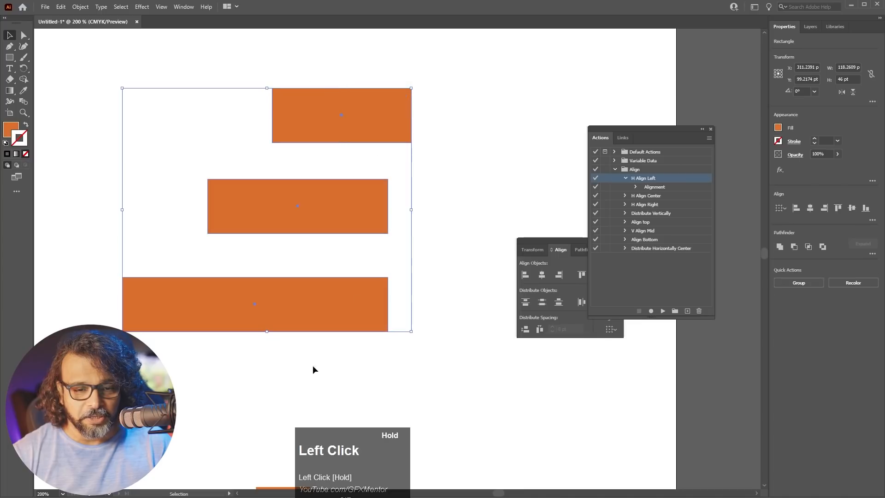
pyautogui.click(663, 311)
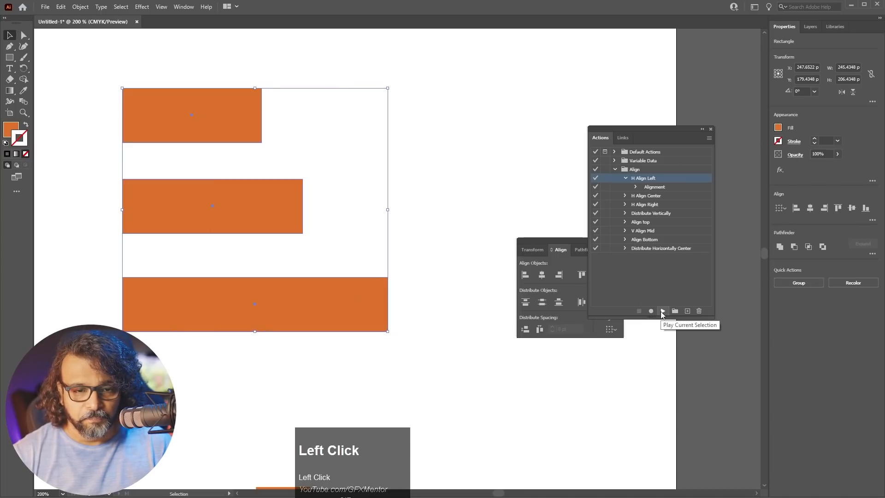
pyautogui.hotkey('ctrl', 'z')
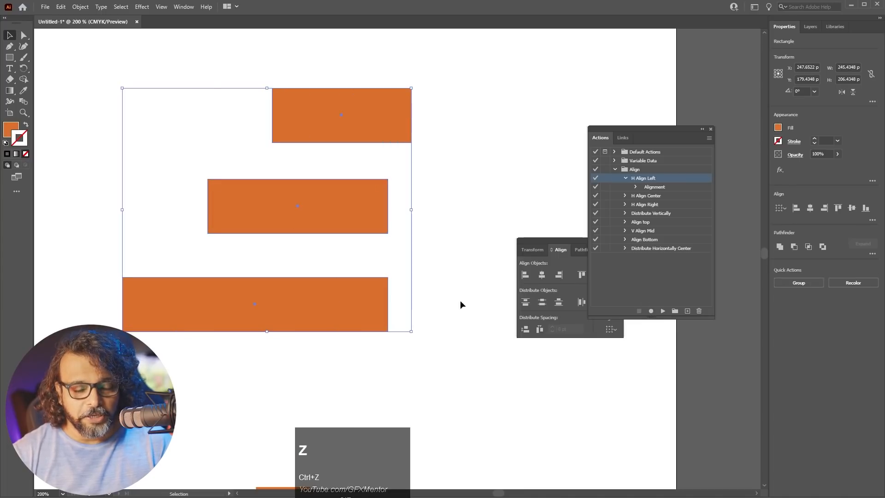
# Move the top rectangle up and slightly right, and shift the middle rectangle up and to the left
pyautogui.click(493, 166)
pyautogui.moveTo(372, 140); pyautogui.dragTo(383, 113)
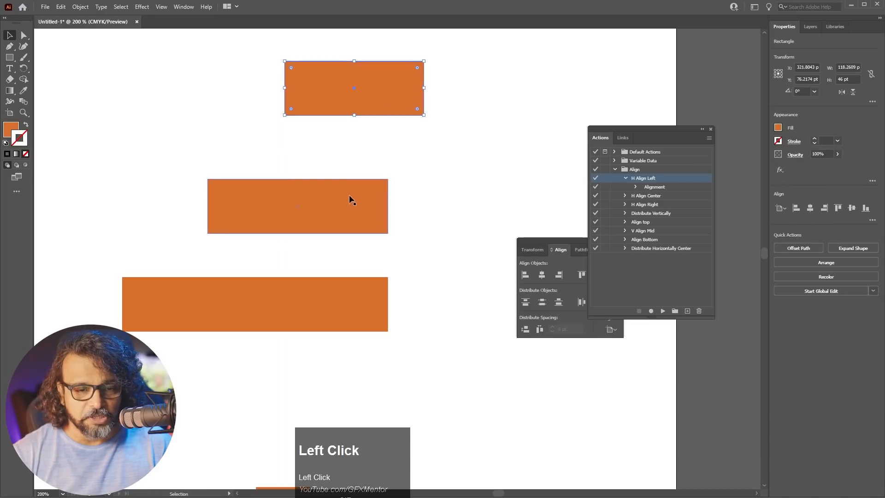
pyautogui.moveTo(352, 189); pyautogui.dragTo(292, 187)
# Select all three rectangles and run the H Align Left, H Align Center and H Align Right actions in turn
pyautogui.moveTo(174, 56); pyautogui.dragTo(356, 301)
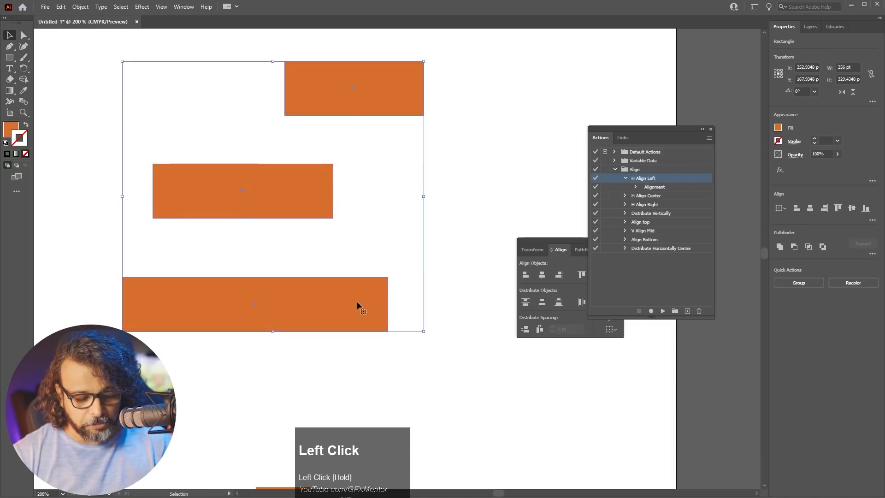
pyautogui.hotkey('ctrl', 'shift', 'F5')
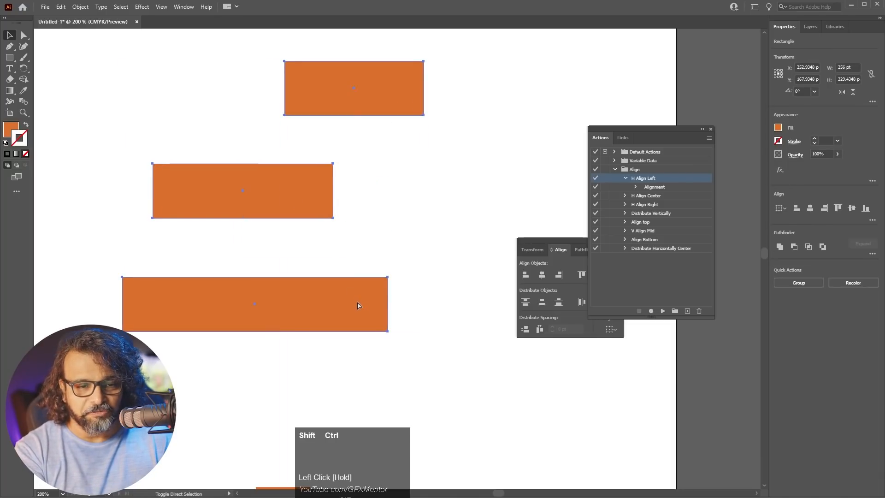
pyautogui.hotkey('ctrl', 'shift', 'F6')
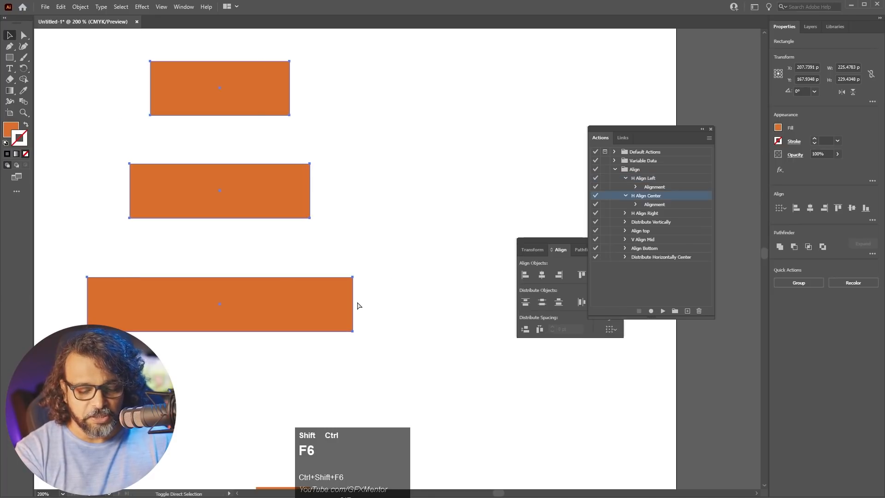
pyautogui.hotkey('ctrl', 'shift', 'F7')
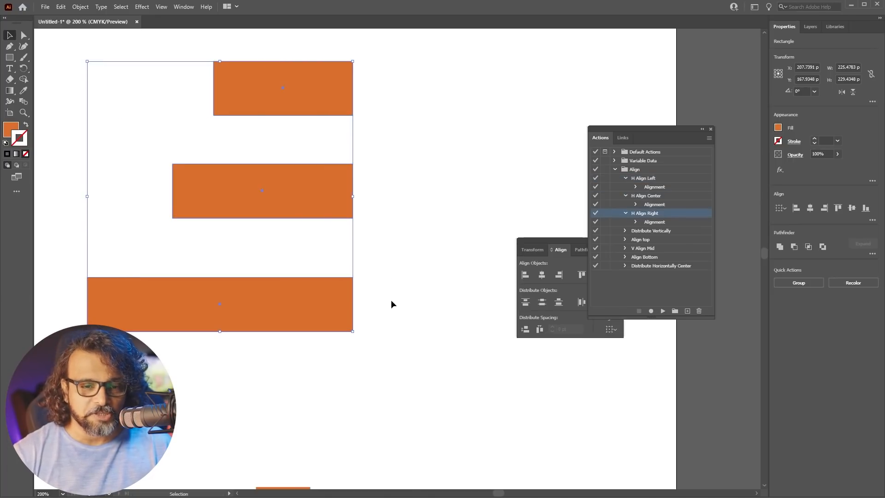
# Delete the existing Align action set and create a new empty set named Align
pyautogui.click(615, 170)
pyautogui.click(652, 169)
pyautogui.moveTo(655, 172); pyautogui.dragTo(699, 313)
pyautogui.click(676, 311)
pyautogui.write('Alig')
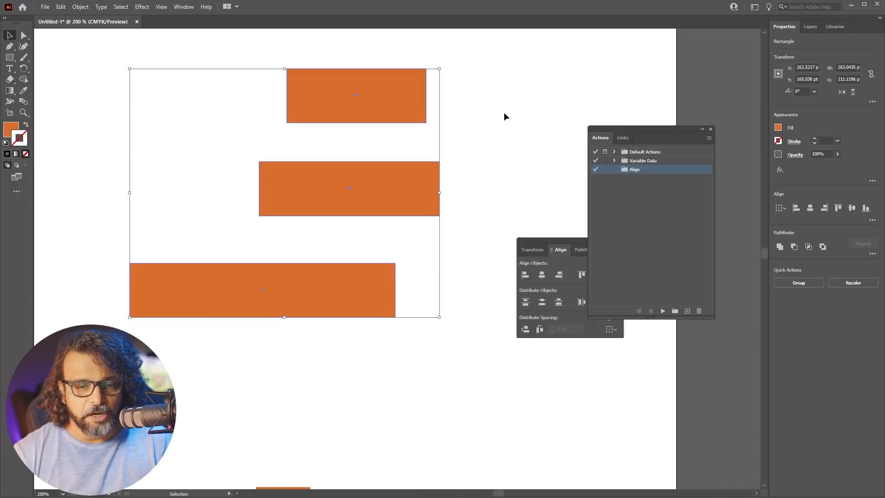
# Select the three scattered rectangles and start a new action named H Align Left in the Align set
pyautogui.moveTo(501, 65); pyautogui.dragTo(269, 322)
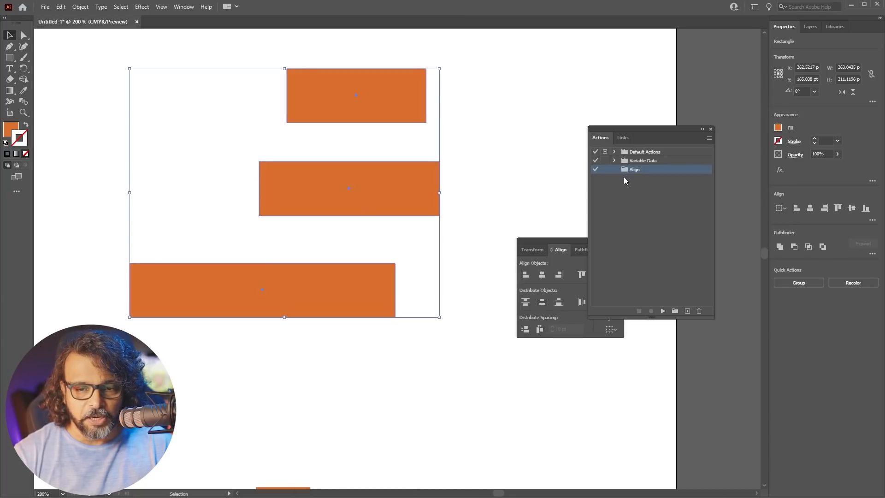
pyautogui.click(688, 311)
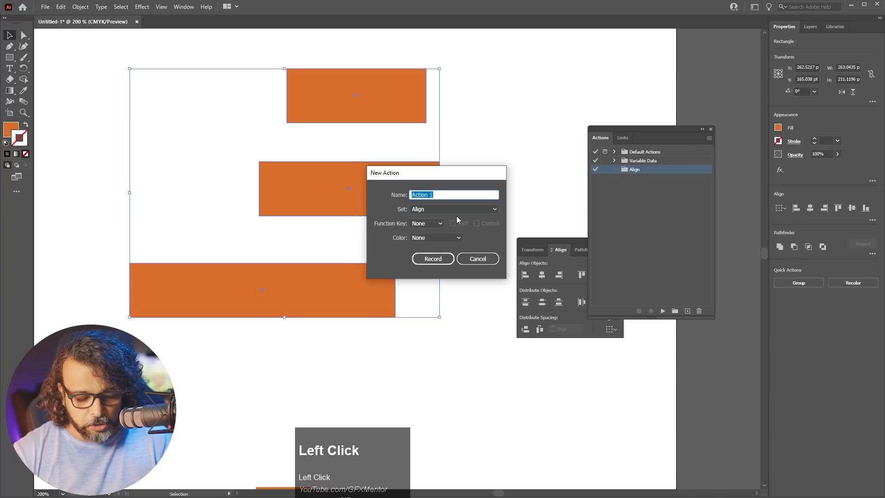
pyautogui.write('H')
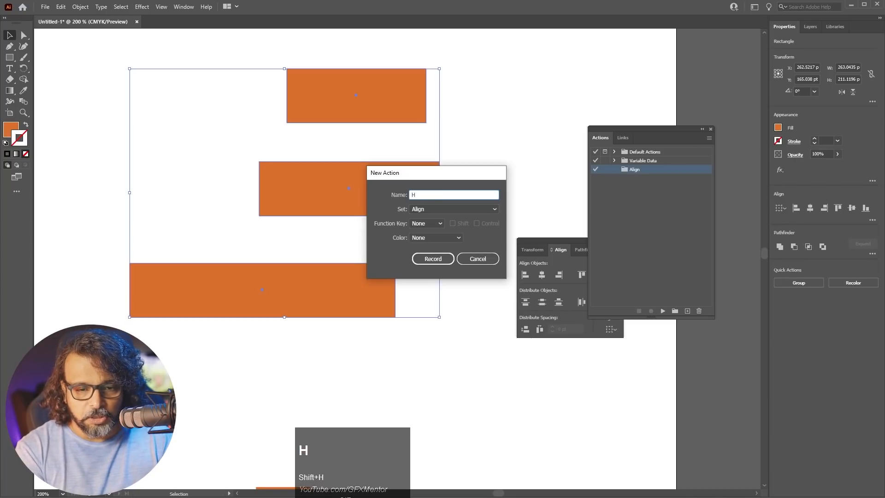
pyautogui.write(' Aligh')
pyautogui.press('BackSpace')
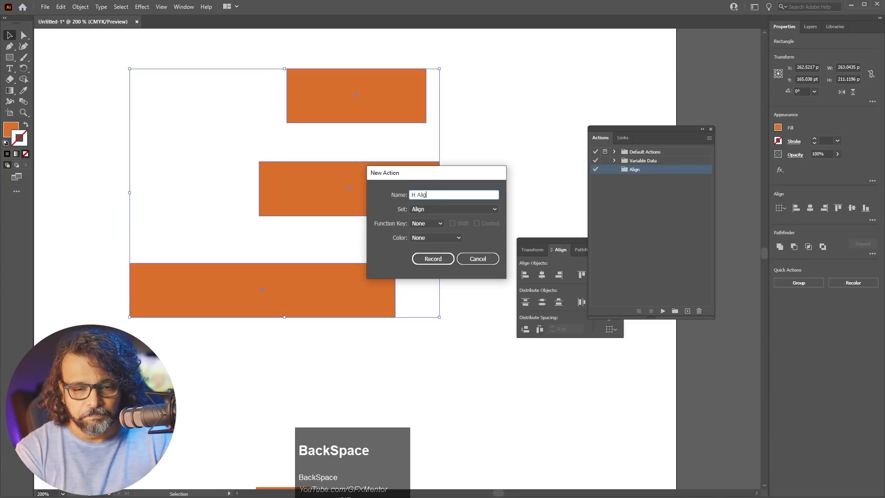
pyautogui.write('n Left')
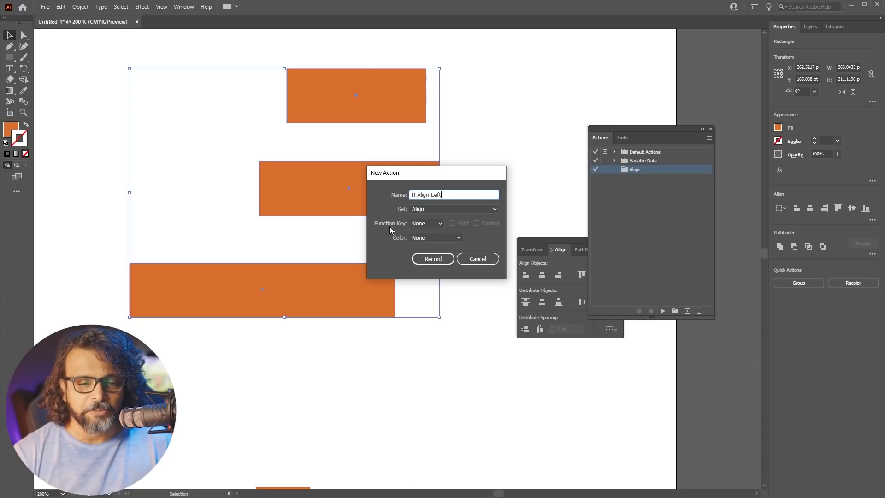
# Assign function key F5 with the Shift and Control modifiers to the new action
pyautogui.click(431, 223)
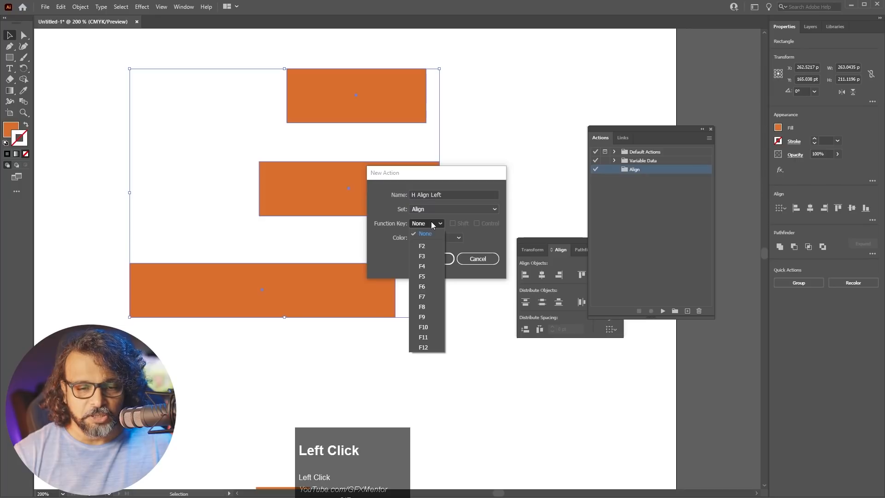
pyautogui.click(430, 276)
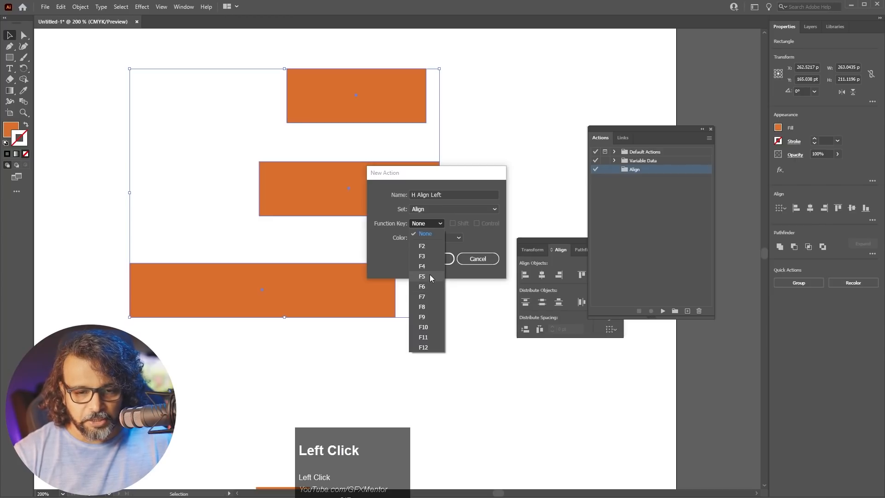
pyautogui.click(452, 224)
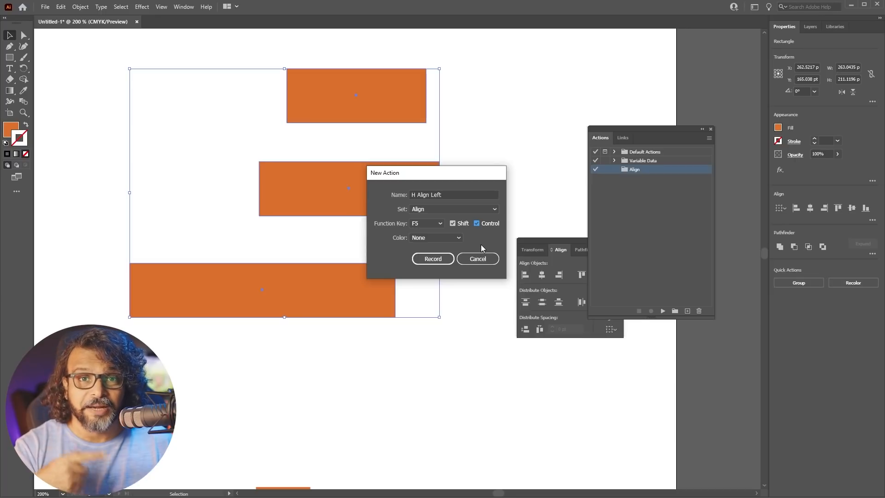
# Record the horizontal left alignment of the three rectangles into the action and stop recording
pyautogui.click(430, 260)
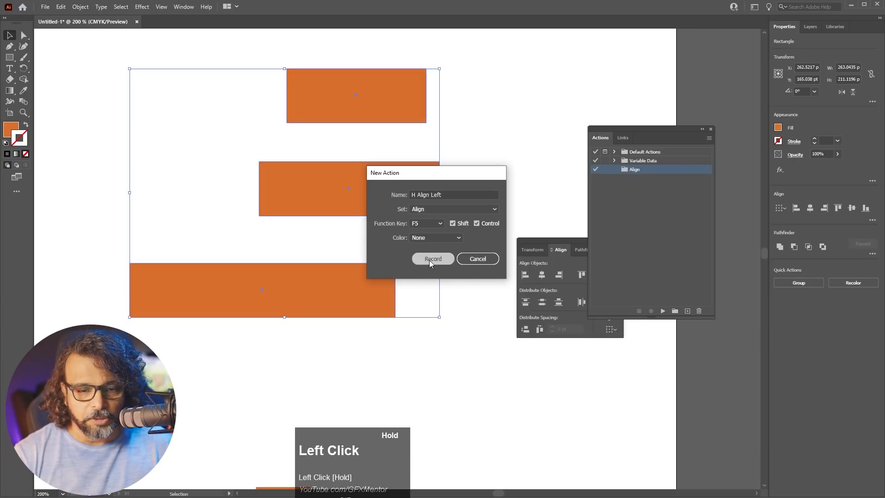
pyautogui.click(525, 275)
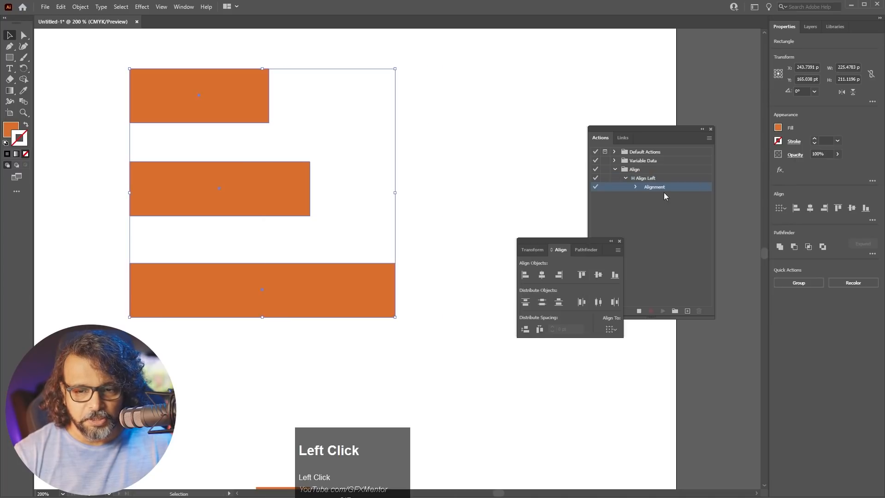
pyautogui.click(639, 310)
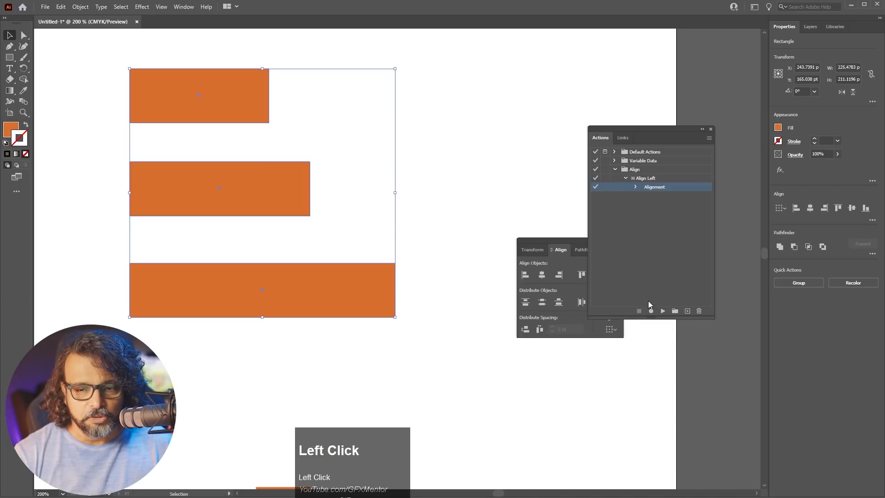
# Set up a new action named H Align Right in the Align set with function key F6 plus Shift and Control
pyautogui.click(687, 311)
pyautogui.write('H')
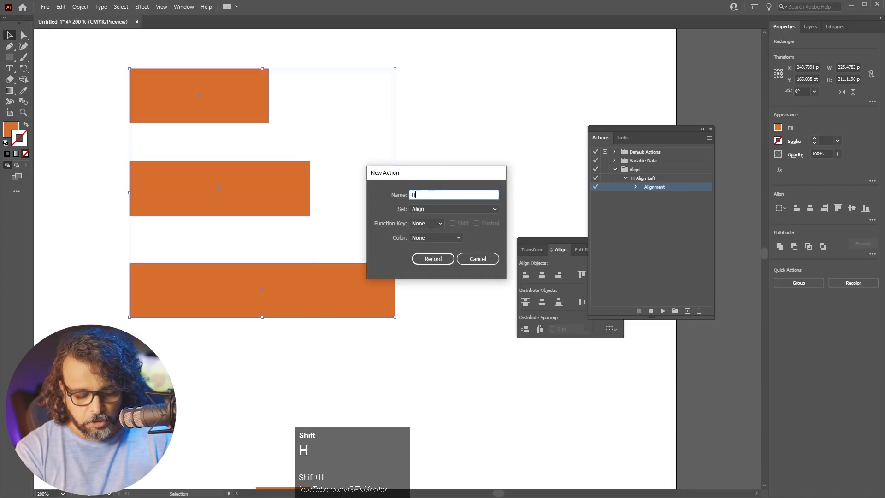
pyautogui.write(' Align')
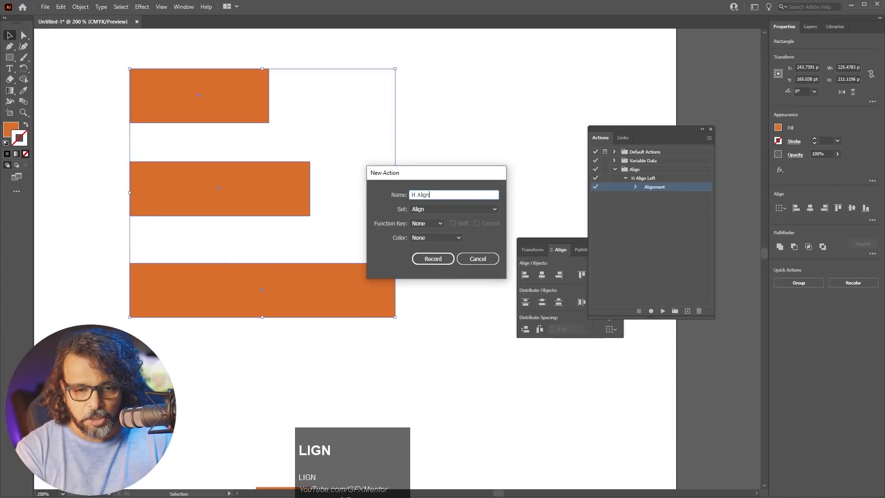
pyautogui.write(' Right')
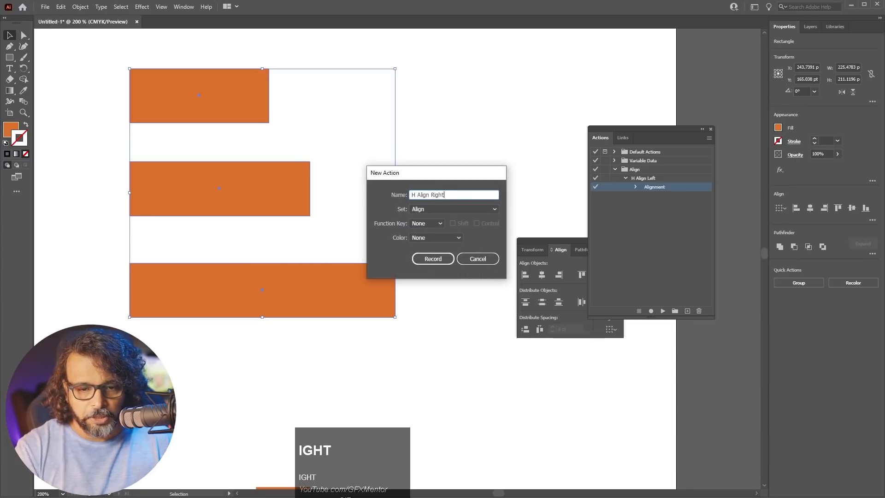
pyautogui.click(439, 224)
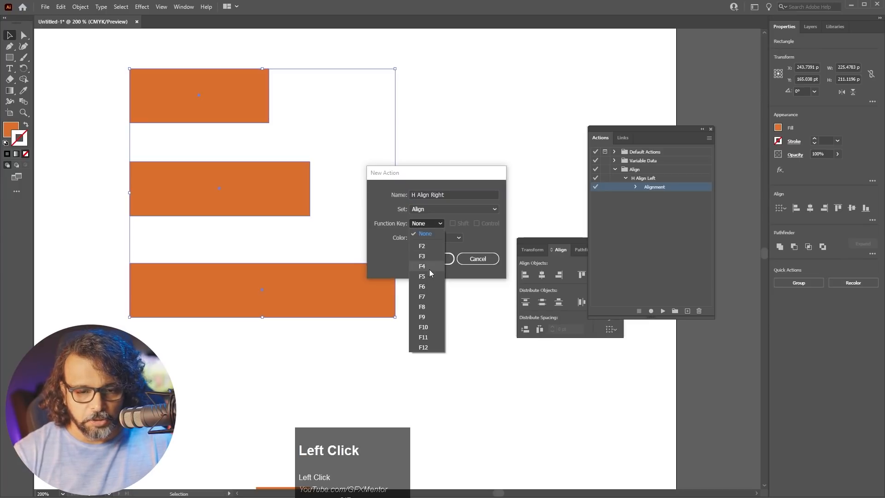
pyautogui.click(427, 286)
pyautogui.click(456, 225)
pyautogui.click(482, 225)
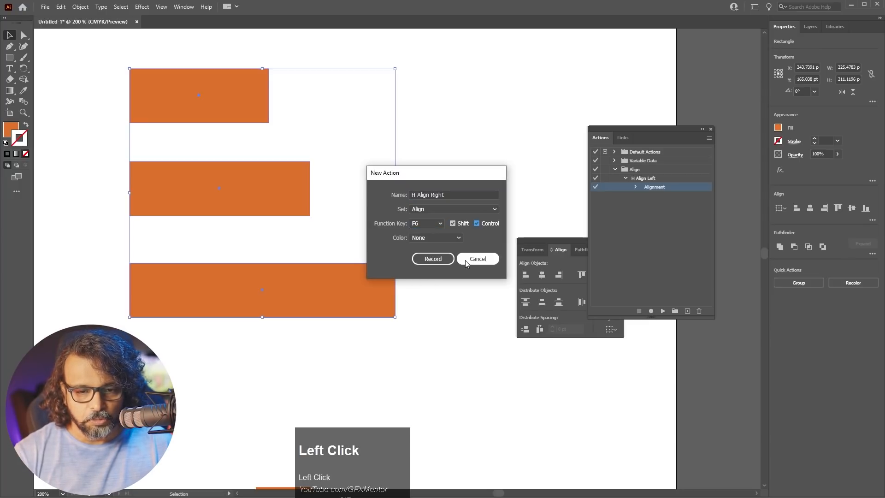
# Record the horizontal center alignment of the three rectangles into the new action and stop recording
pyautogui.click(435, 259)
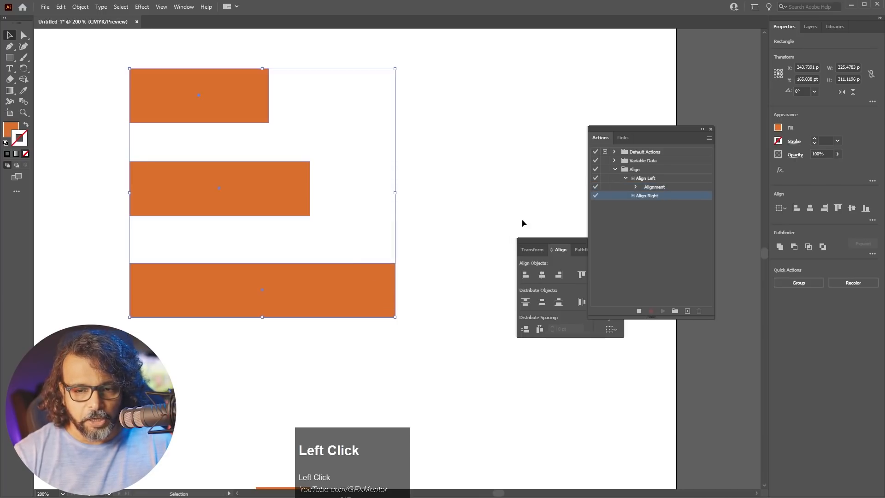
pyautogui.click(543, 276)
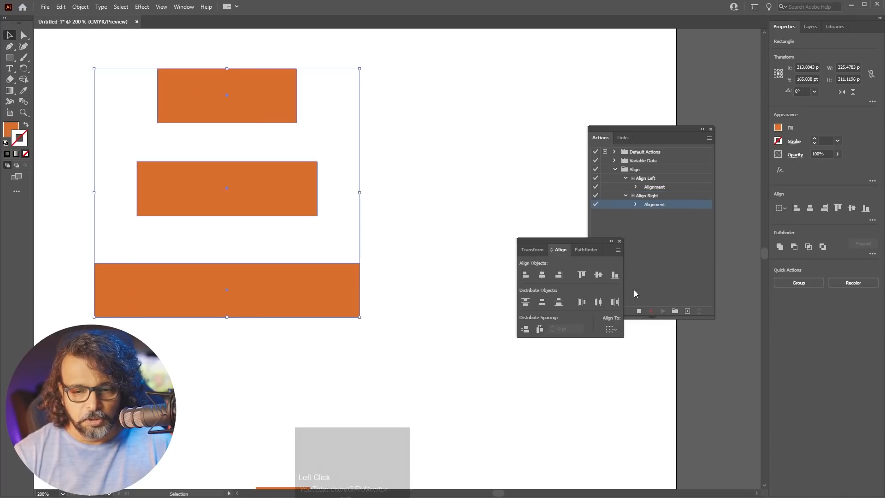
pyautogui.click(639, 311)
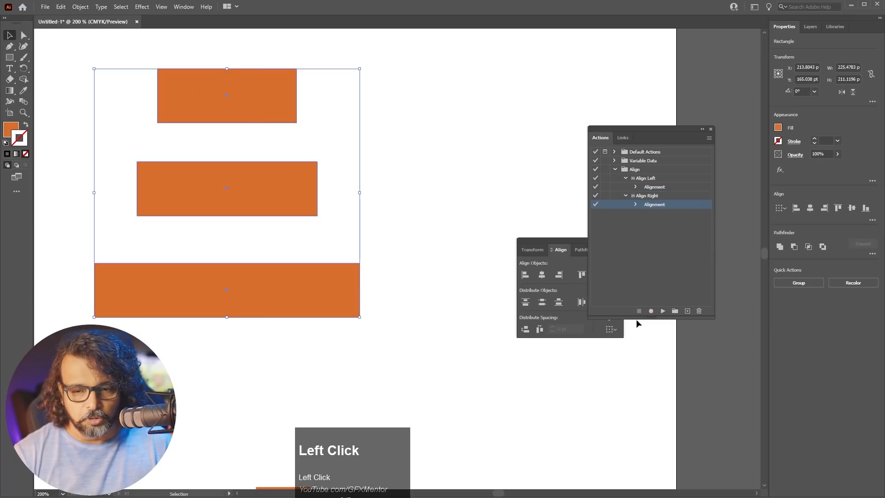
# Rename the H Align Right action to H Align Center
pyautogui.moveTo(650, 140); pyautogui.dragTo(420, 132)
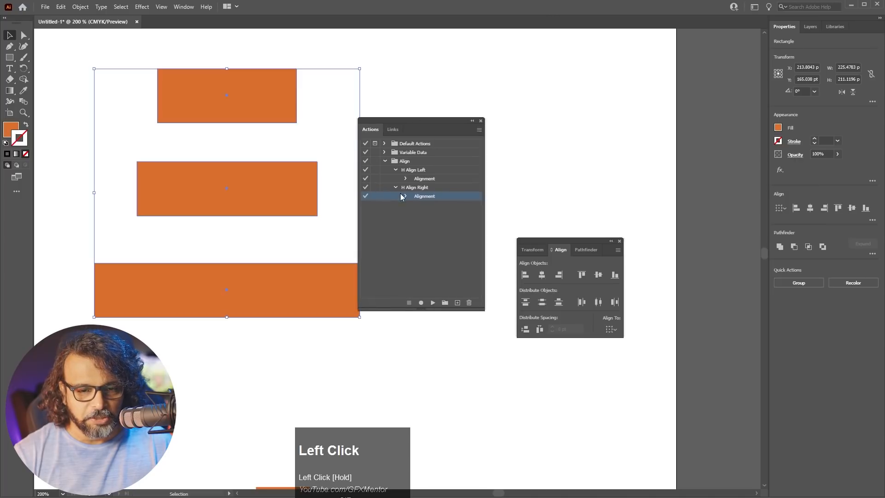
pyautogui.rightClick(421, 191)
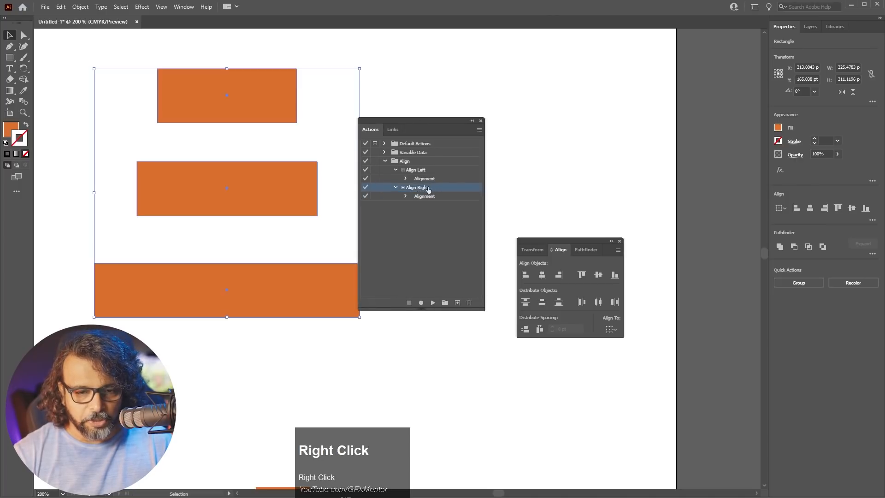
pyautogui.doubleClick(427, 186)
pyautogui.moveTo(419, 187); pyautogui.dragTo(447, 187)
pyautogui.press('BackSpace')
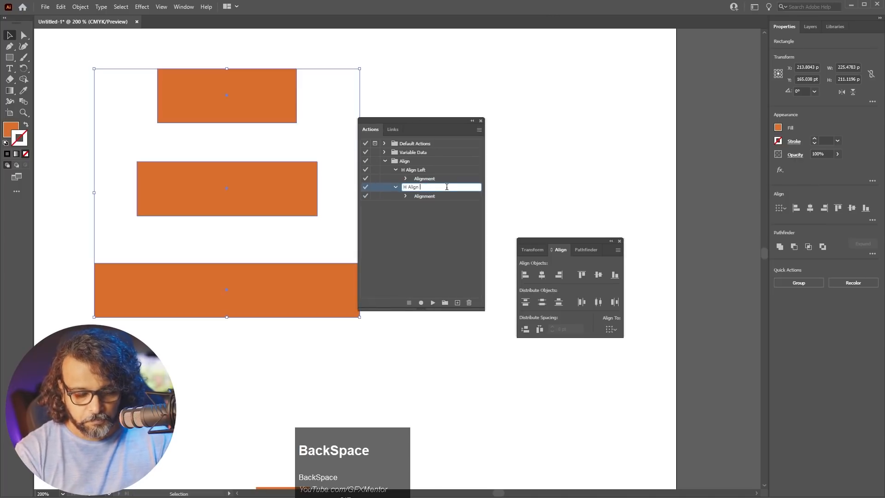
pyautogui.write('Cente')
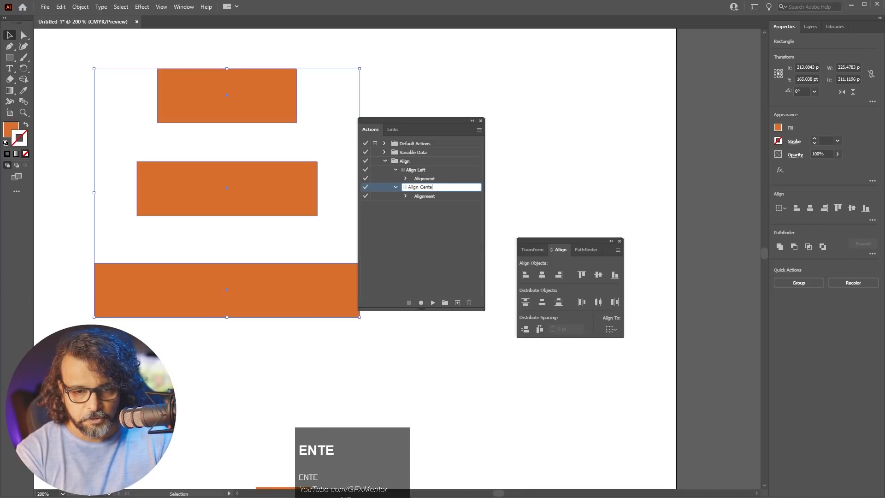
pyautogui.write('r')
pyautogui.press('Return')
# Check which alignment command H Align Center recorded, and collapse the actions in the Align set
pyautogui.click(406, 197)
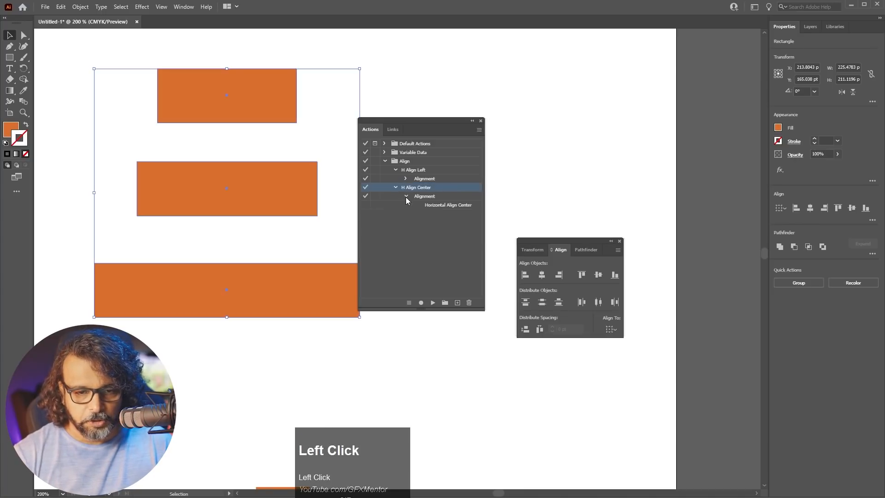
pyautogui.click(443, 204)
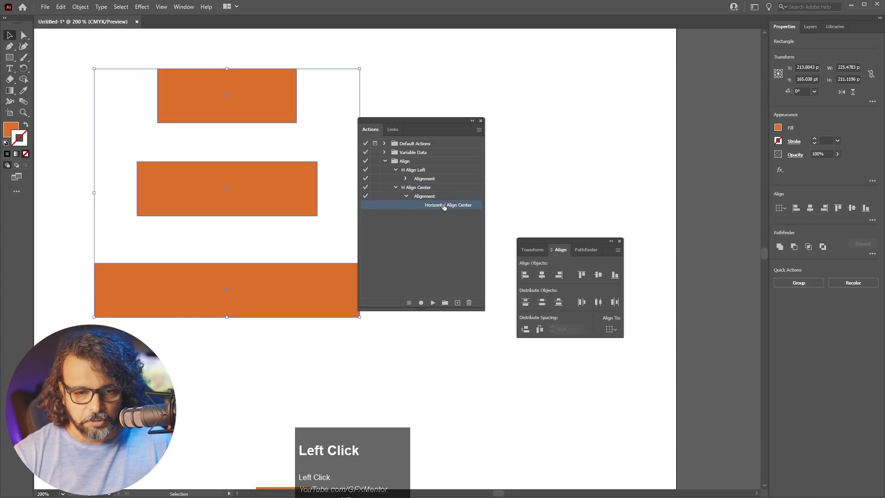
pyautogui.click(405, 196)
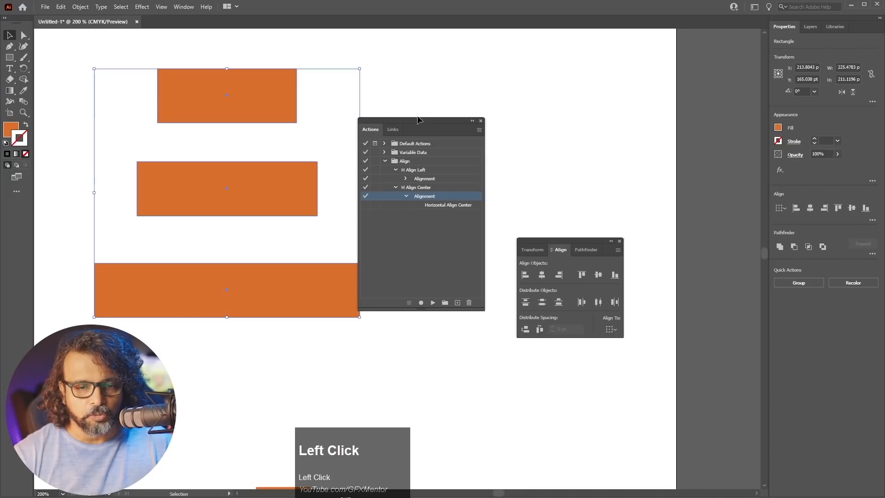
pyautogui.moveTo(414, 120); pyautogui.dragTo(507, 107)
pyautogui.click(518, 173)
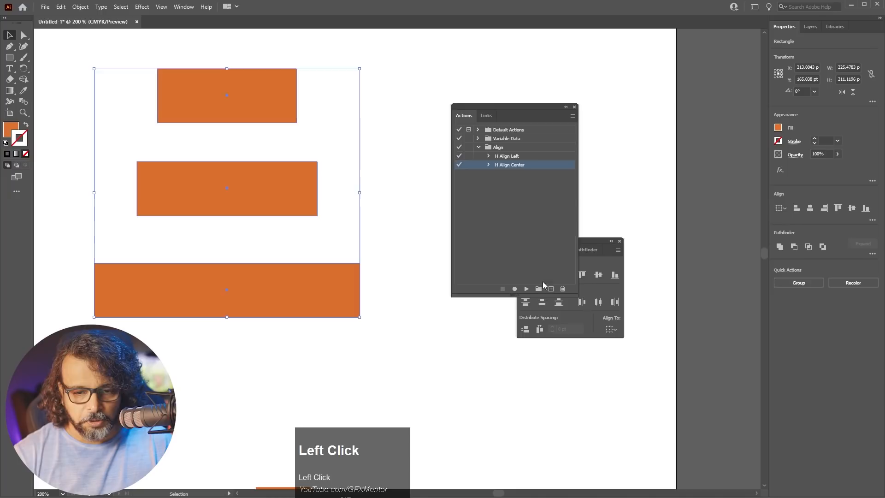
# Create a new action named H Align Right with function key F7 plus Shift and Control, and start recording
pyautogui.click(551, 290)
pyautogui.write('H Align Right')
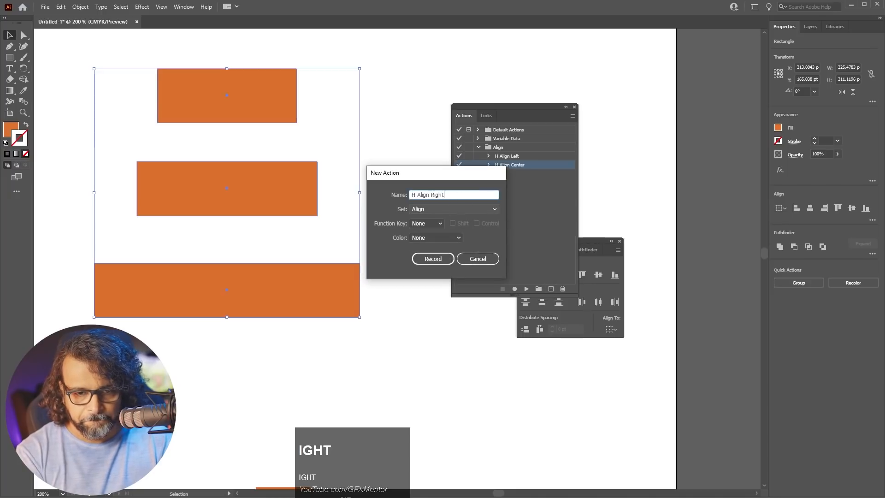
pyautogui.click(432, 225)
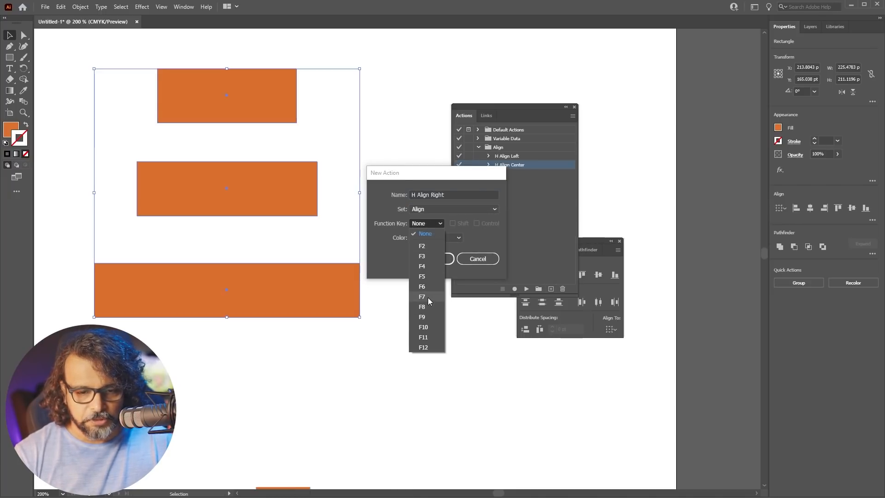
pyautogui.click(428, 297)
pyautogui.click(454, 223)
pyautogui.click(477, 222)
pyautogui.click(445, 260)
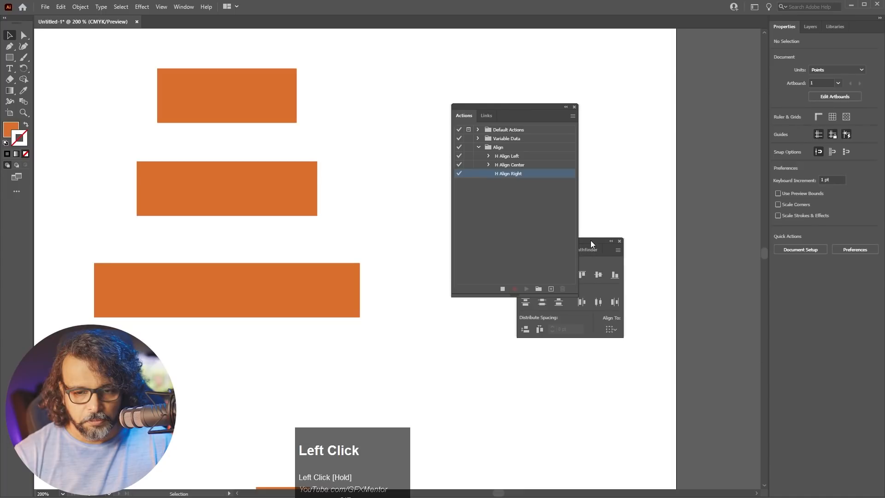
# Record the horizontal right alignment of the three selected rectangles into H Align Right and stop recording
pyautogui.moveTo(590, 241); pyautogui.dragTo(602, 275)
pyautogui.moveTo(269, 55); pyautogui.dragTo(251, 322)
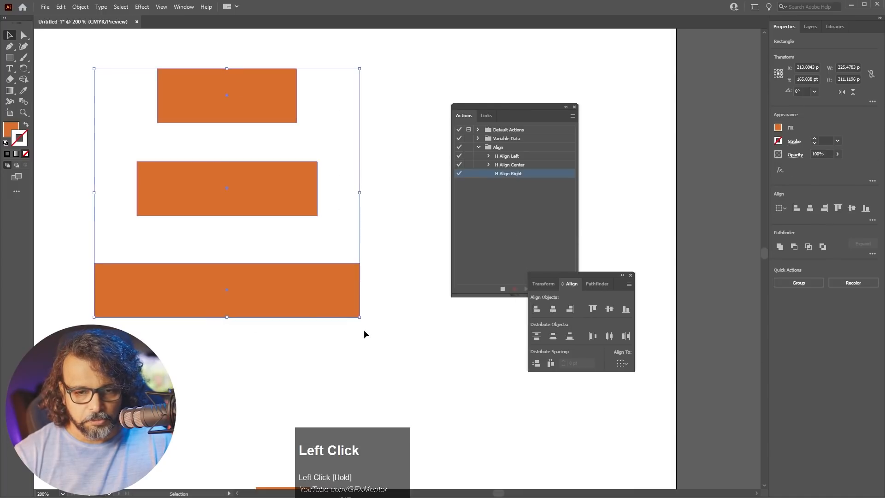
pyautogui.click(571, 309)
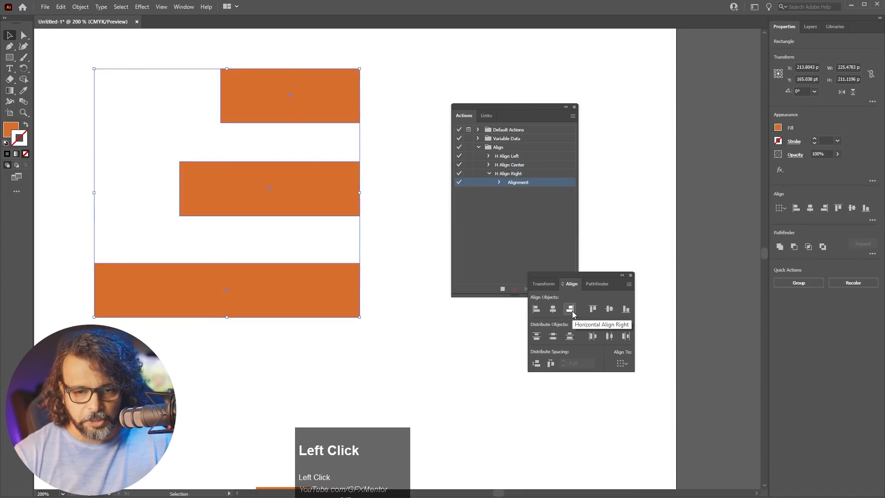
pyautogui.click(503, 289)
pyautogui.moveTo(593, 276); pyautogui.dragTo(566, 315)
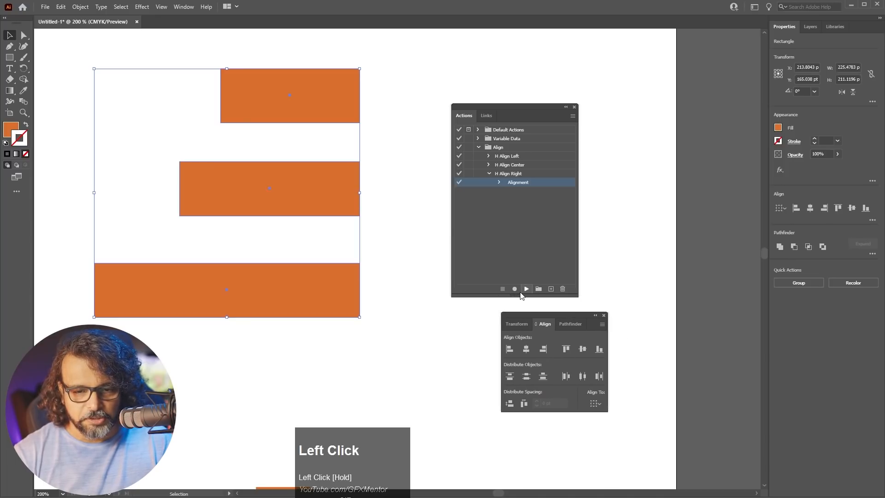
# Play the H Align Left action on the three selected rectangles
pyautogui.moveTo(401, 62); pyautogui.dragTo(238, 332)
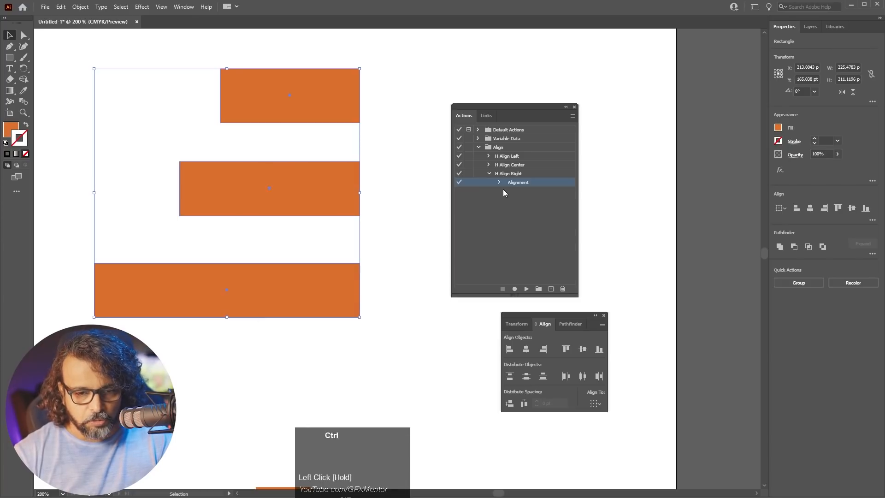
pyautogui.click(509, 157)
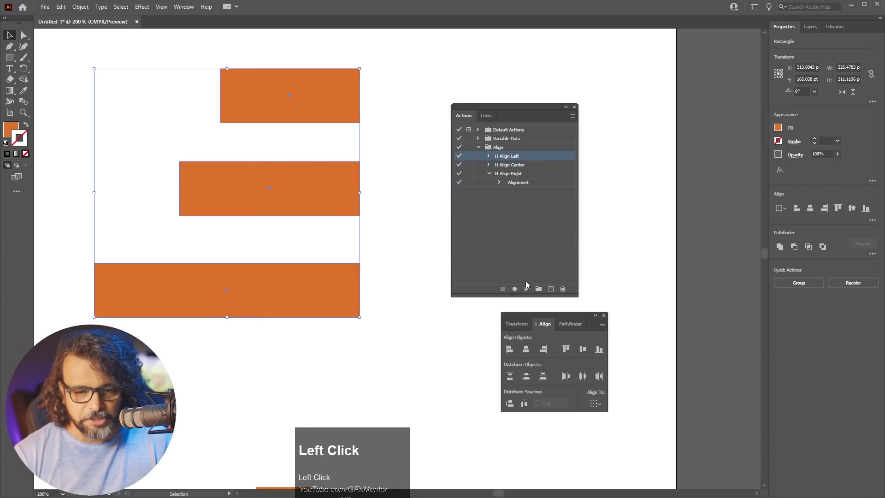
pyautogui.click(527, 289)
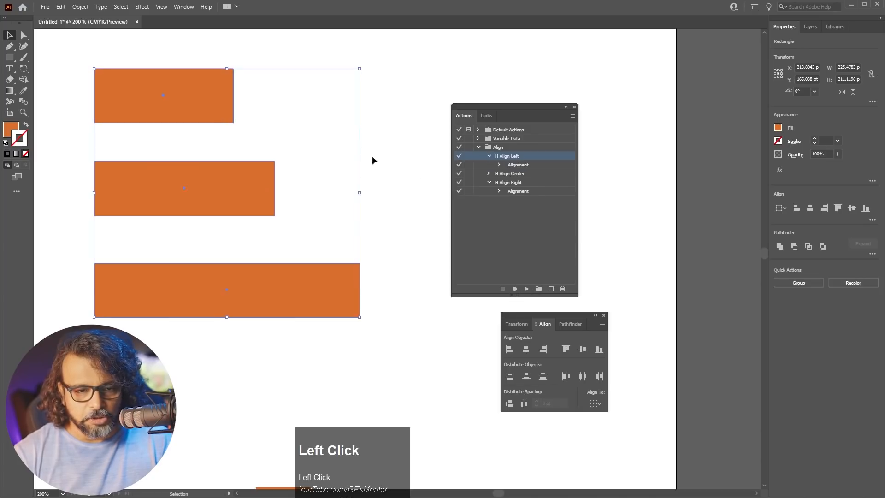
# Reselect the three rectangles and test the center, right and left align actions through their assigned function keys, ending with left
pyautogui.click(197, 52)
pyautogui.moveTo(154, 54); pyautogui.dragTo(305, 333)
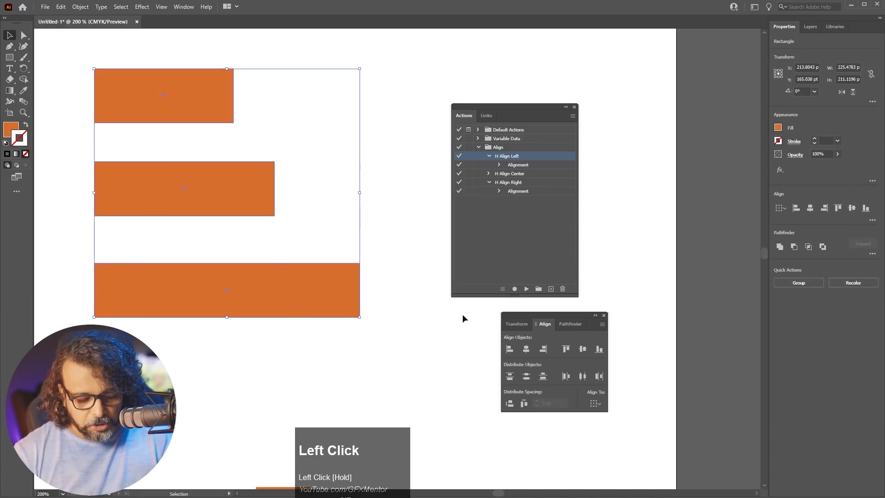
pyautogui.hotkey('ctrl', 'shift', 'F6')
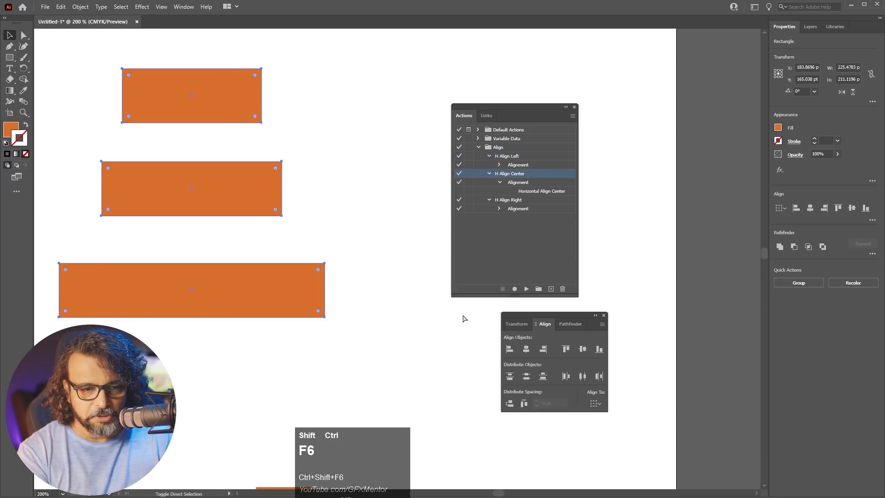
pyautogui.hotkey('ctrl', 'shift', 'F7')
pyautogui.hotkey('ctrl', 'shift', 'F6')
pyautogui.hotkey('ctrl', 'shift', 'F5')
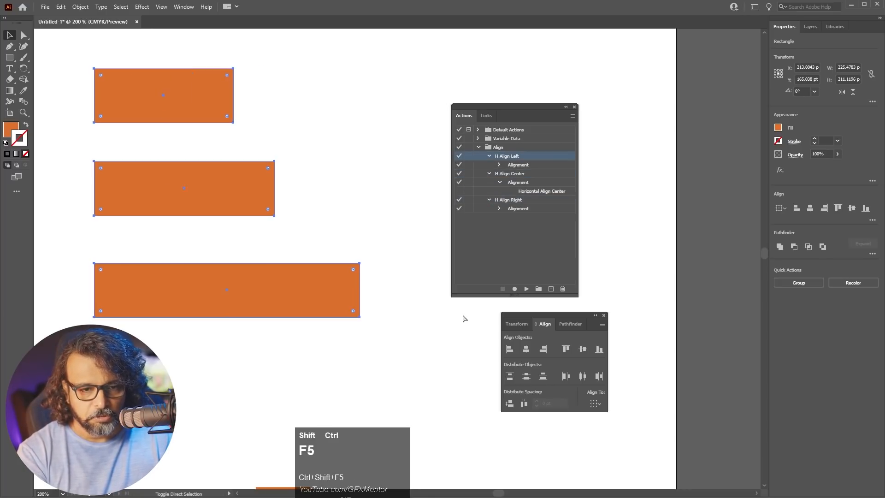
# Rename the H Align Left action to H Align Left Ctrl+Shift+F5
pyautogui.doubleClick(518, 157)
pyautogui.click(553, 156)
pyautogui.write('C')
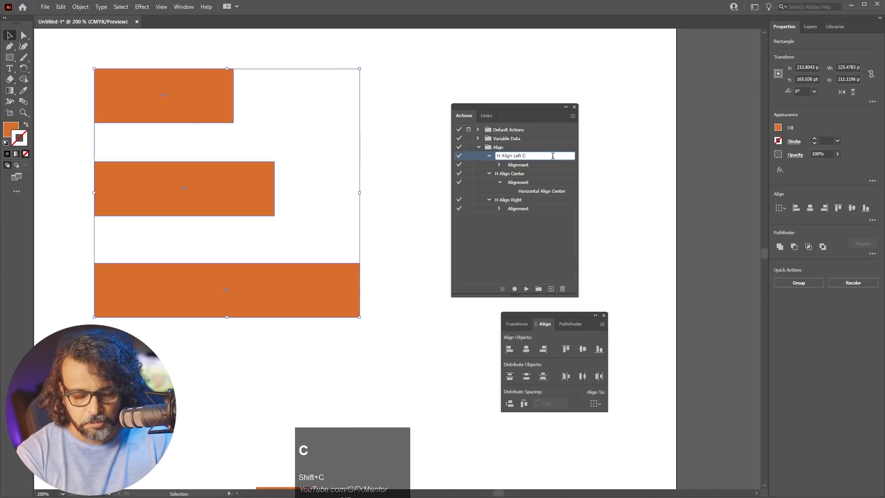
pyautogui.write('trl+Shift+F5')
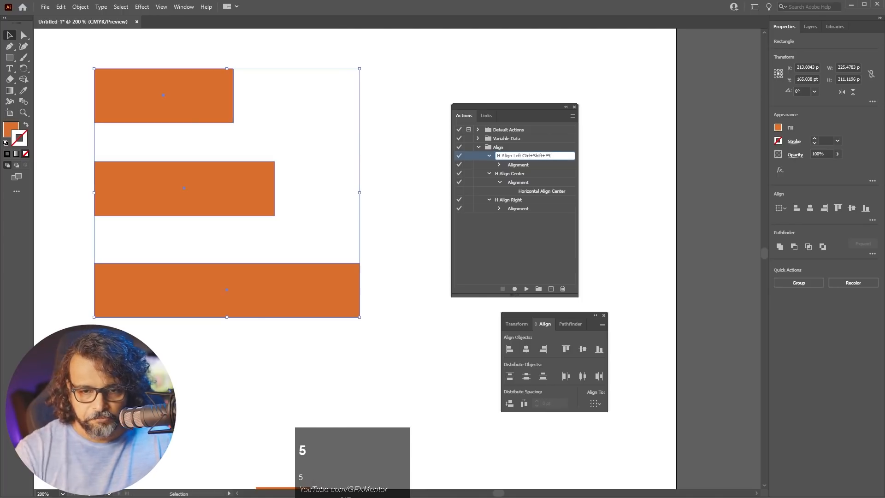
pyautogui.press('Return')
# Add parentheses to the first align action's name so it reads H Align (Left Ctrl+Shift+F5)
pyautogui.doubleClick(535, 156)
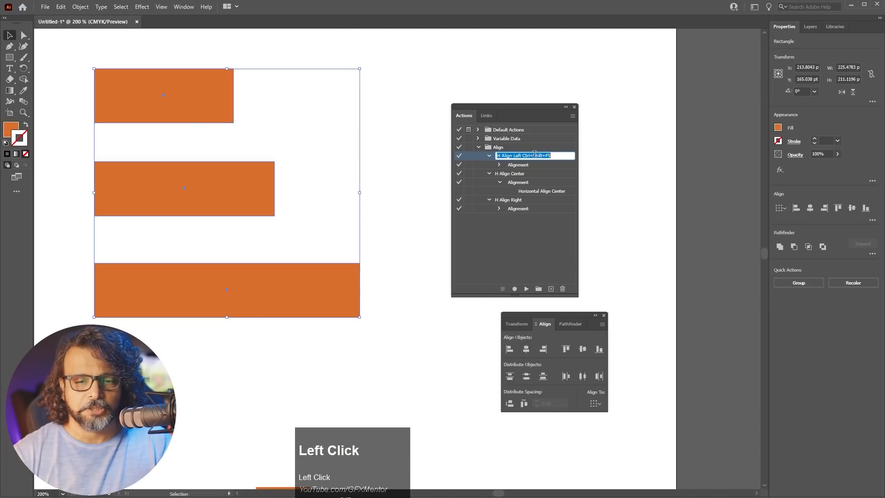
pyautogui.click(513, 157)
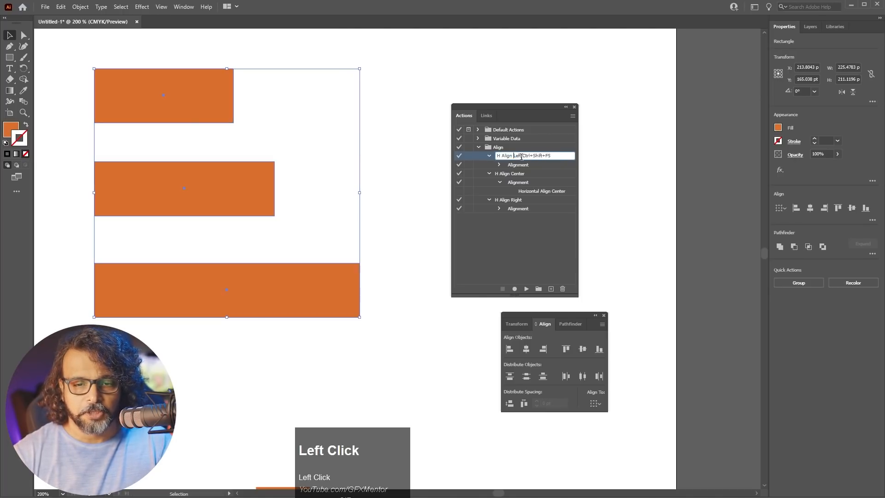
pyautogui.write('(')
pyautogui.press('End')
pyautogui.write(')')
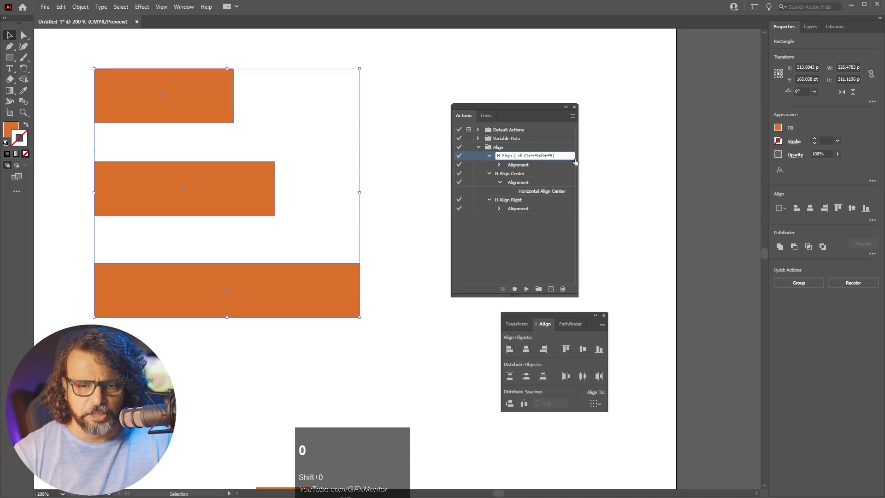
pyautogui.press('Return')
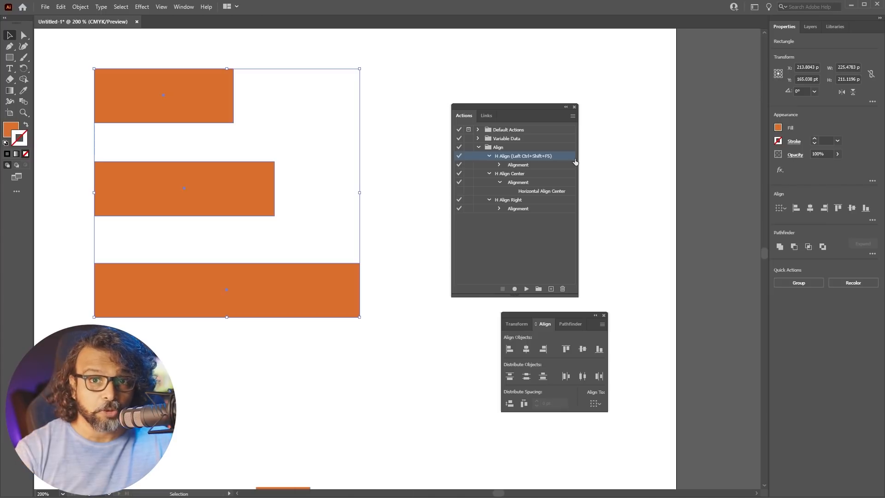
# Reuse the shortcut text from the left align action to rename H Align Center as H Align Center (Left Ctrl+Shift+F6)
pyautogui.doubleClick(505, 156)
pyautogui.moveTo(515, 156); pyautogui.dragTo(536, 192)
pyautogui.hotkey('ctrl', 'c')
pyautogui.doubleClick(519, 174)
pyautogui.click(544, 174)
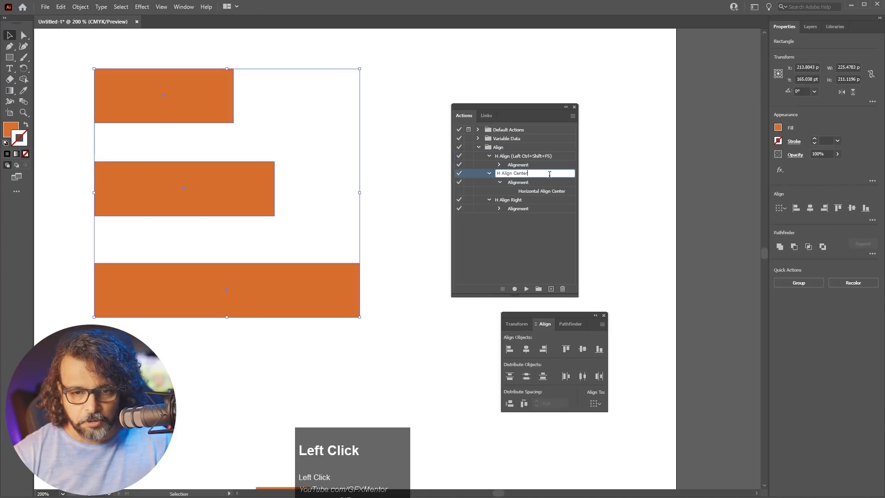
pyautogui.hotkey('ctrl', 'v')
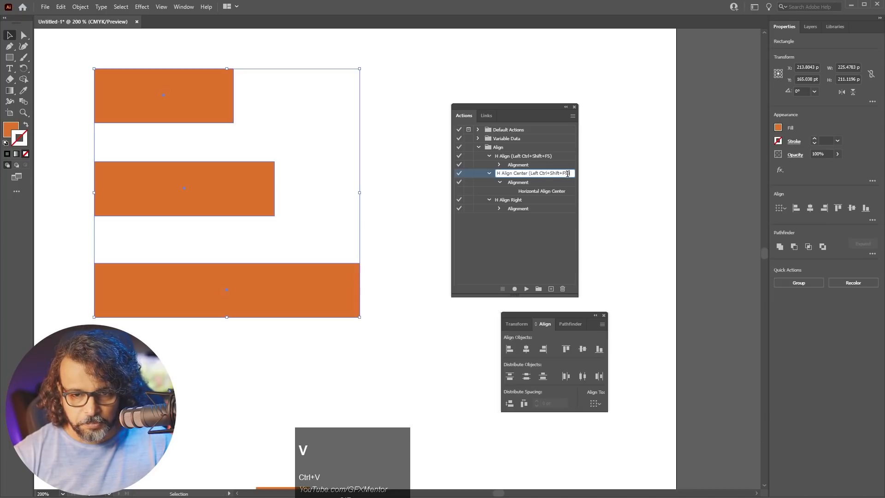
pyautogui.moveTo(569, 173); pyautogui.dragTo(567, 180)
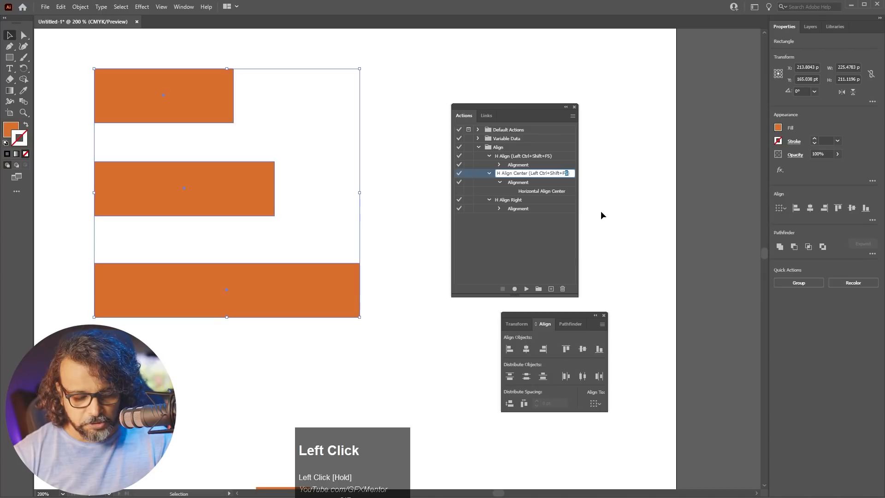
pyautogui.write('6')
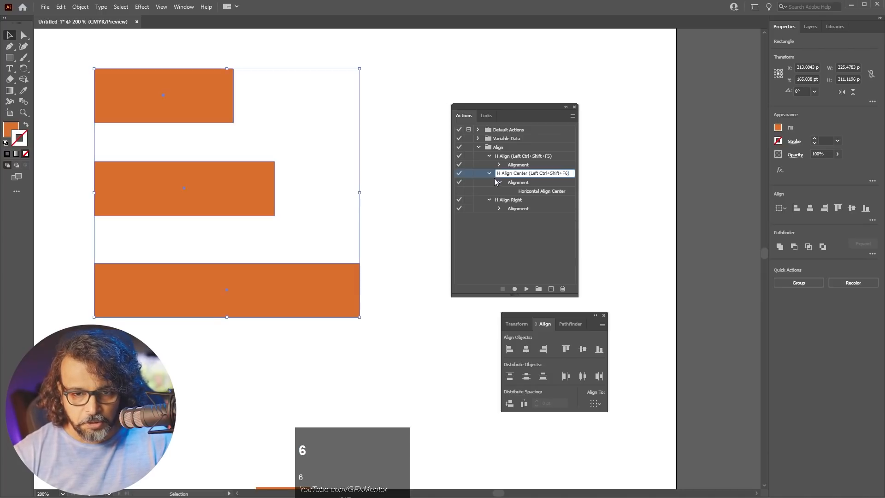
# Rename the H Align Right action to H Align Right (Left Ctrl+Shift+F7) and collapse the steps of the align actions
pyautogui.doubleClick(514, 199)
pyautogui.click(525, 199)
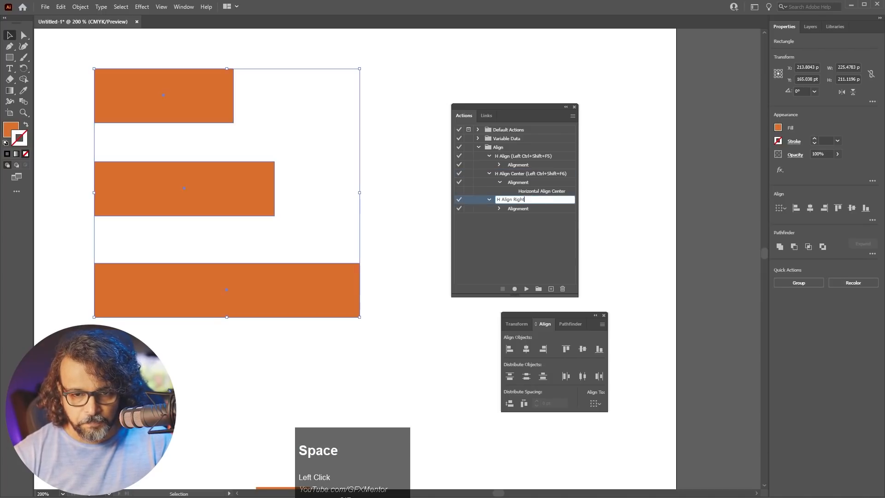
pyautogui.hotkey('ctrl', 'v')
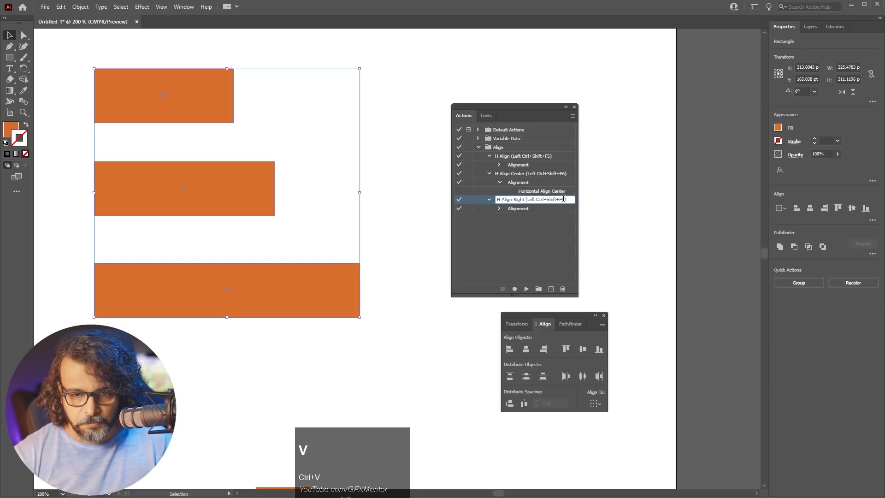
pyautogui.click(563, 199)
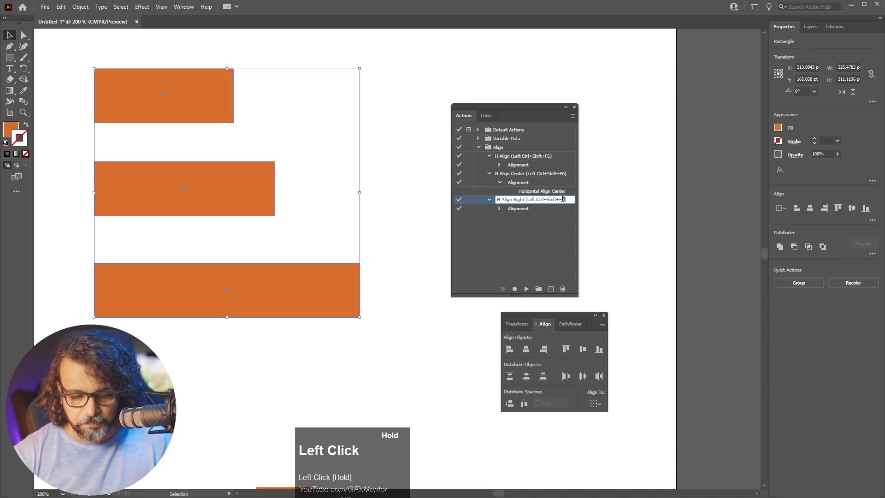
pyautogui.write('7')
pyautogui.click(561, 223)
pyautogui.click(489, 174)
pyautogui.click(489, 156)
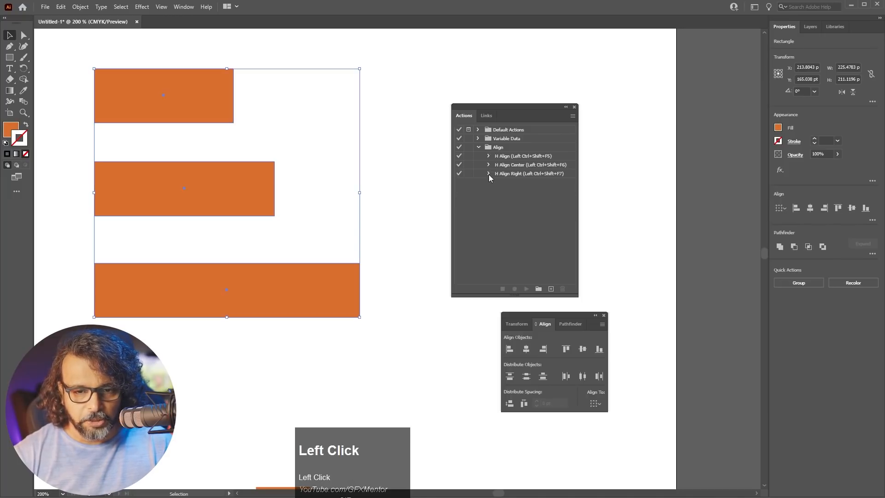
# Move the three horizontal rectangles to uneven vertical spacing with staggered left edges and select all three
pyautogui.click(216, 240)
pyautogui.moveTo(209, 276); pyautogui.dragTo(209, 303)
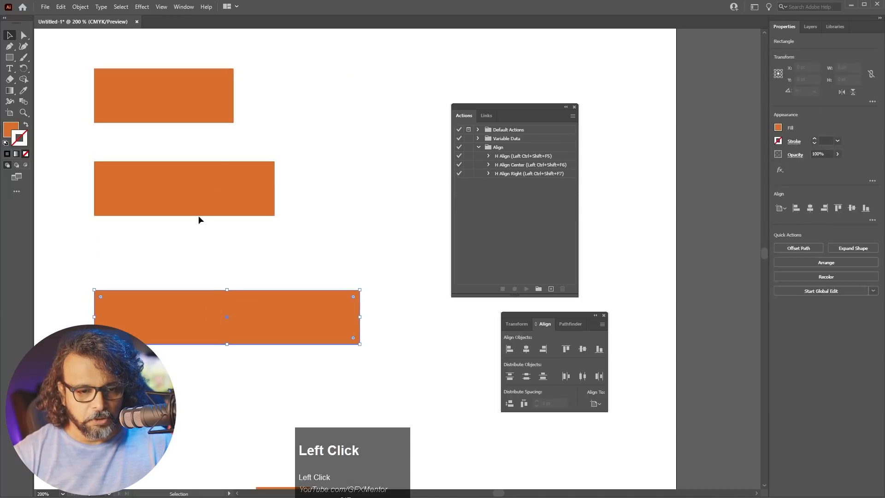
pyautogui.moveTo(198, 190); pyautogui.dragTo(198, 229)
pyautogui.moveTo(184, 113); pyautogui.dragTo(228, 185)
pyautogui.moveTo(210, 217); pyautogui.dragTo(204, 216)
pyautogui.moveTo(168, 100); pyautogui.dragTo(259, 386)
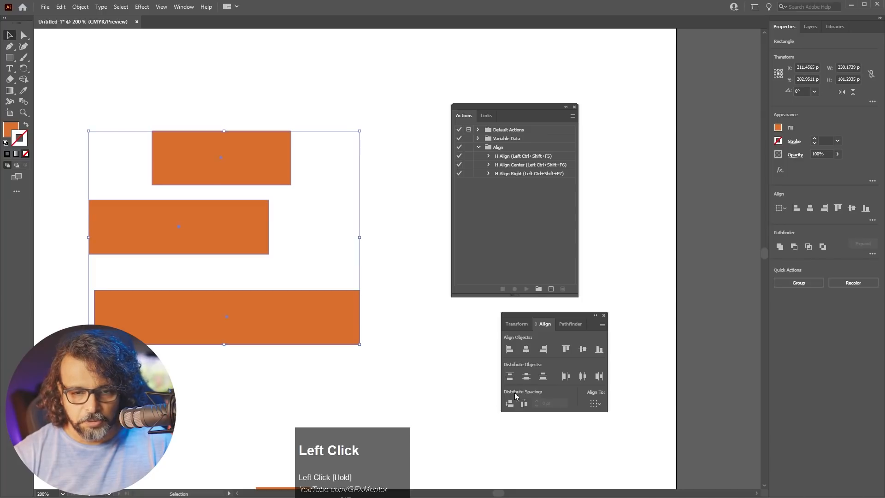
# Create an action named Distribute vertial in the Align set with the shortcut Ctrl+Shift+F8 and start recording
pyautogui.click(551, 288)
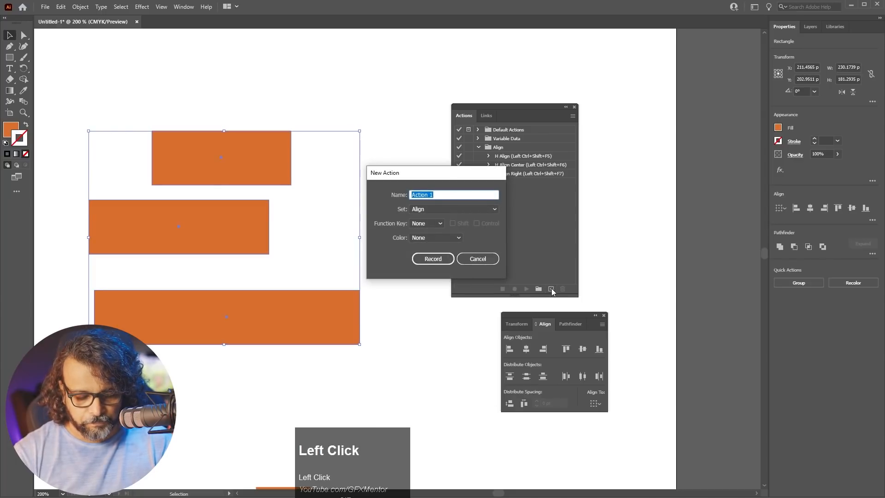
pyautogui.write('Distr')
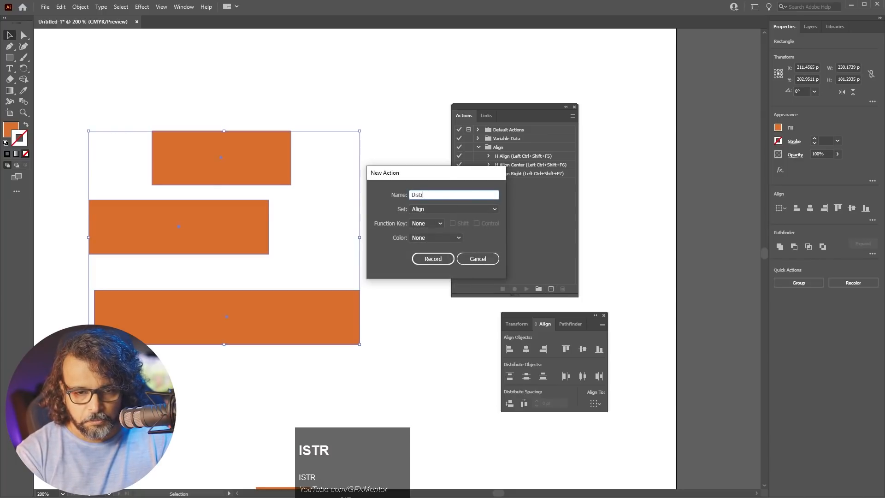
pyautogui.write('ibute vertial')
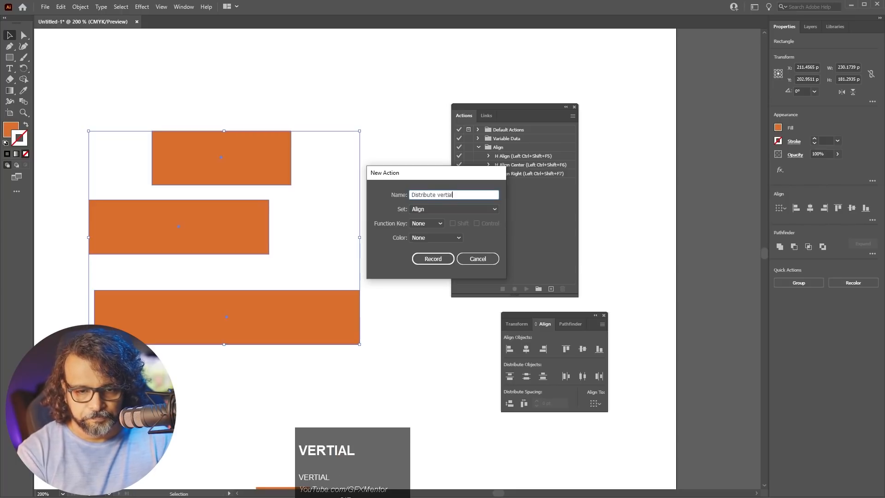
pyautogui.click(426, 223)
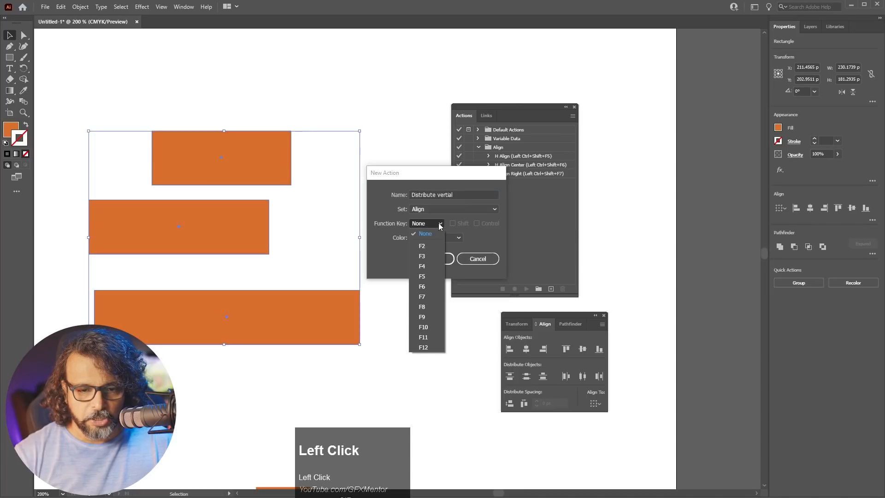
pyautogui.click(430, 305)
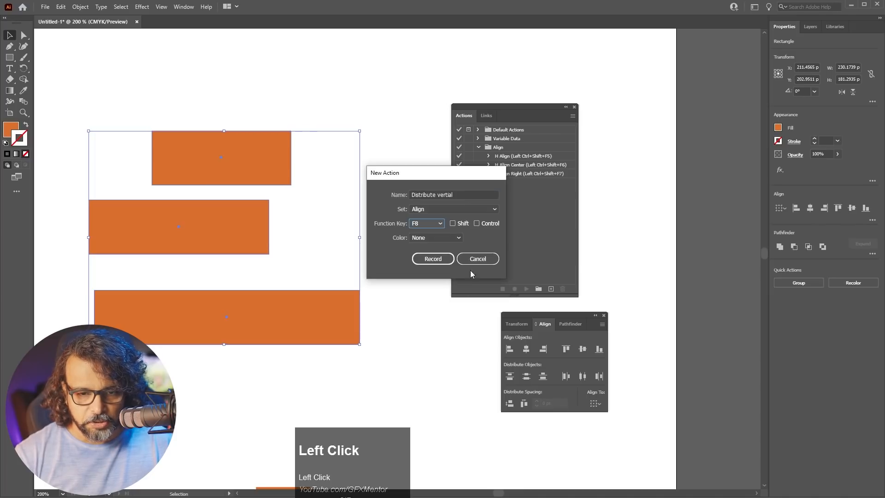
pyautogui.click(460, 224)
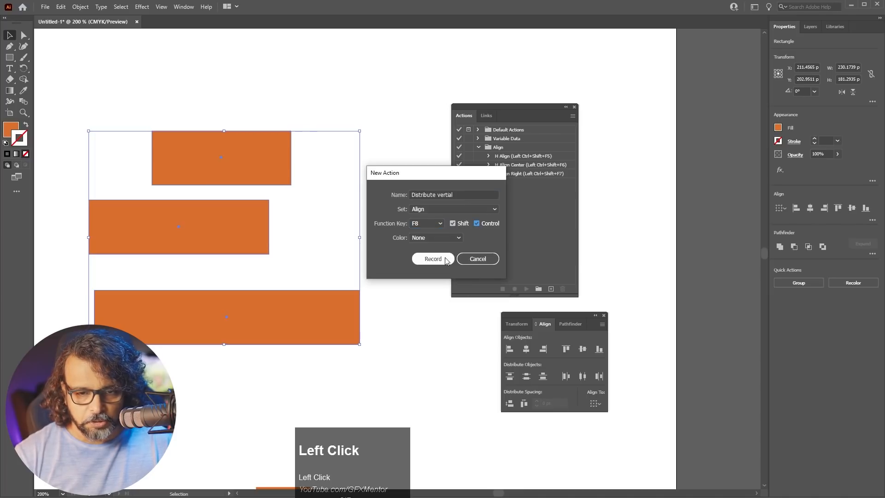
pyautogui.click(431, 259)
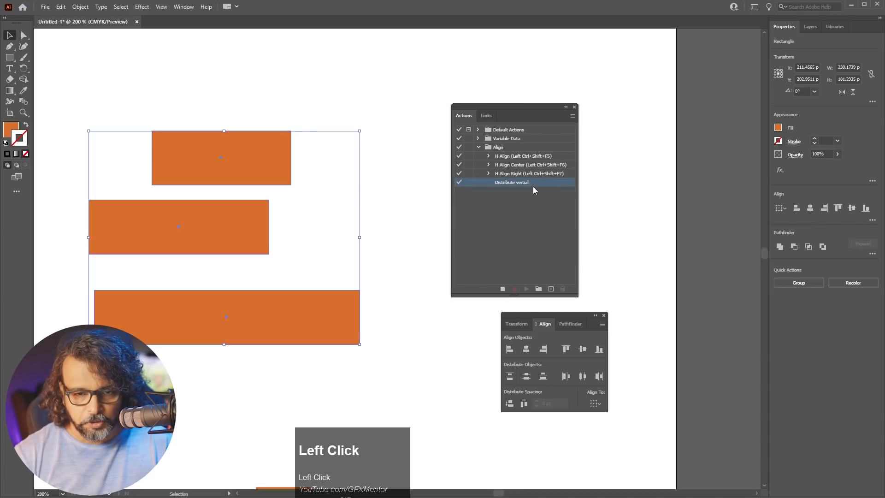
# Record a vertical distribute center on the selected rectangles, stop recording and collapse the action
pyautogui.click(526, 377)
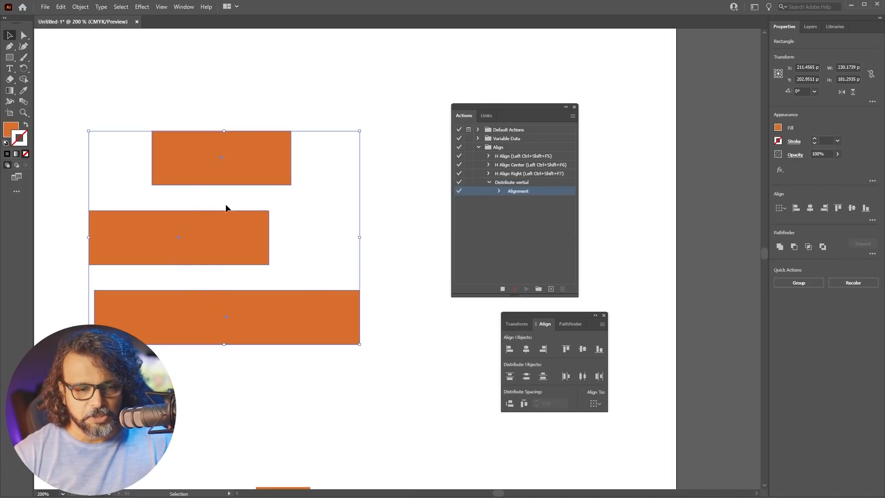
pyautogui.click(503, 289)
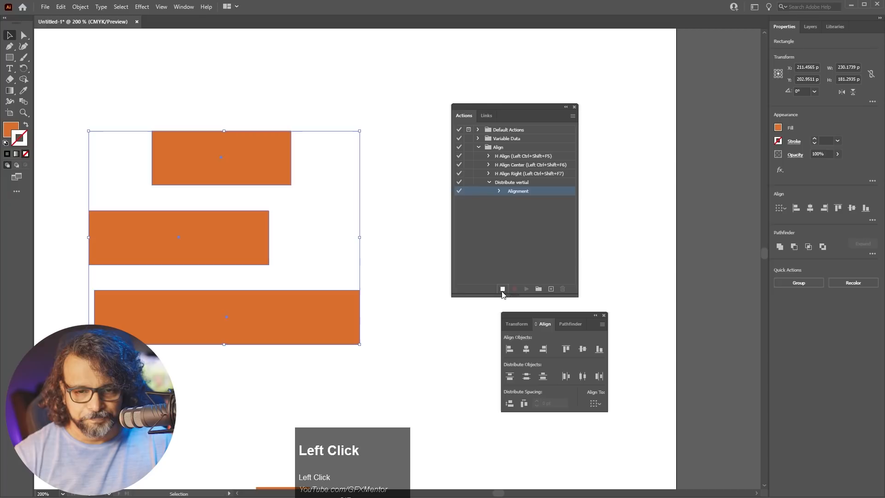
pyautogui.click(488, 182)
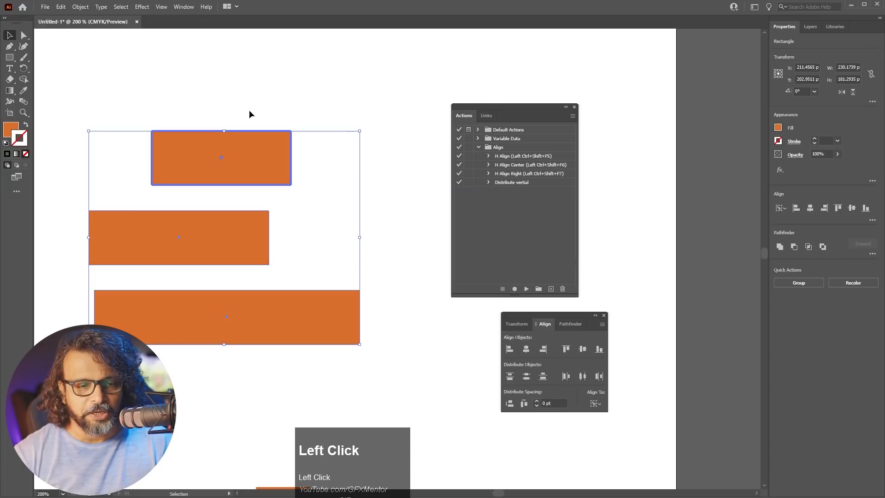
# Select the three upright rectangles lower on the artboard instead of the horizontal ones
pyautogui.click(250, 98)
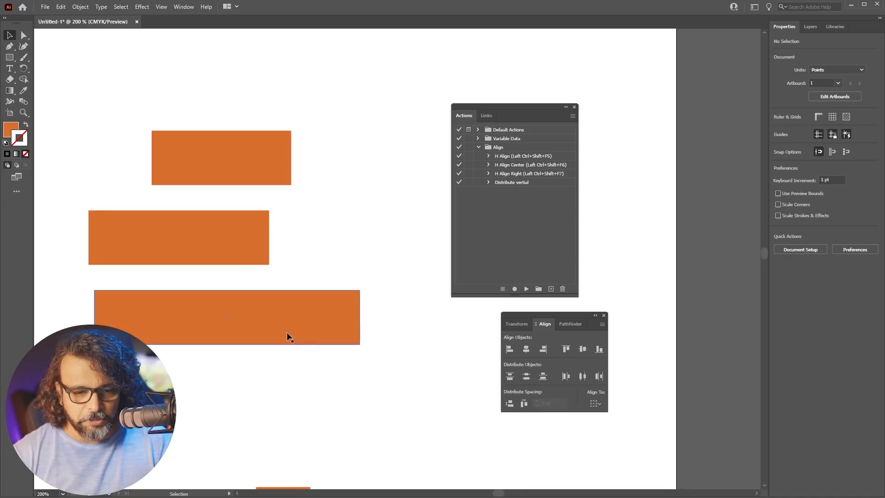
pyautogui.scroll(-8, 287, 333)
pyautogui.moveTo(284, 329); pyautogui.dragTo(305, 274)
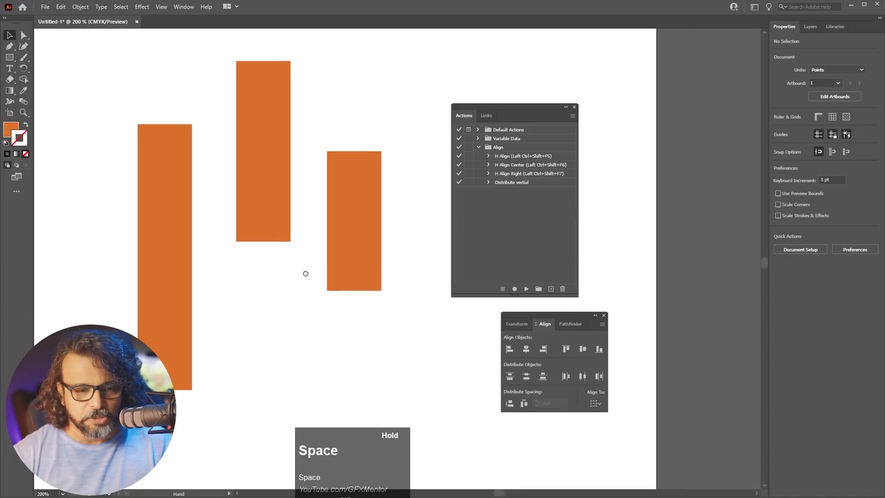
pyautogui.moveTo(404, 117); pyautogui.dragTo(60, 339)
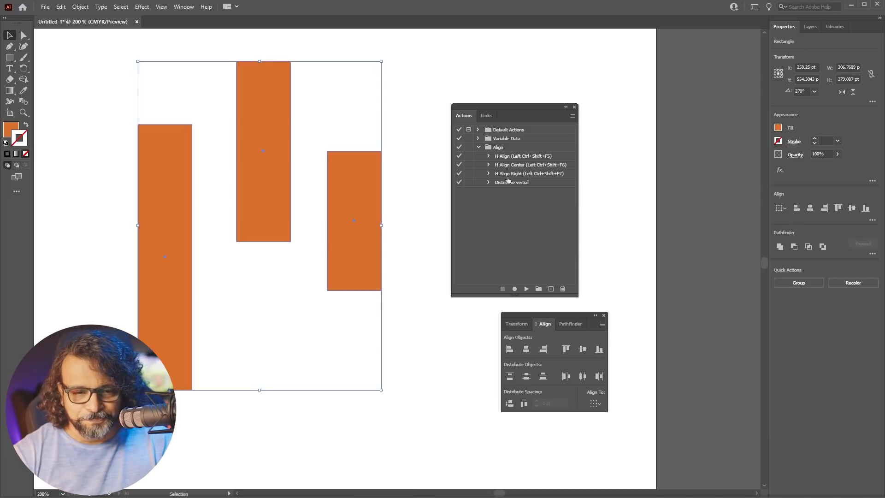
# Create an action named V AlignTop (Left Ctrl+Shift+F9) in the Align set with the shortcut Ctrl+Shift+F9 and start recording
pyautogui.click(551, 289)
pyautogui.write('V Align Top (')
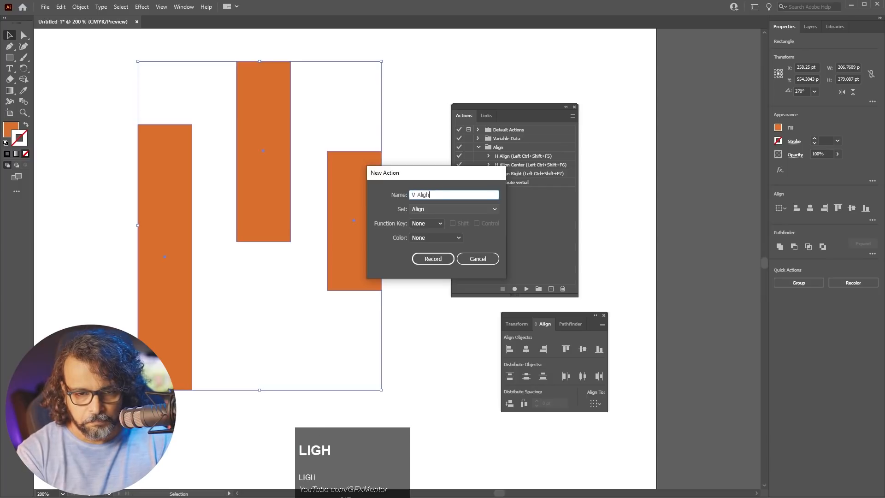
pyautogui.write('Left Ctrl+Shift+F9')
pyautogui.write(')')
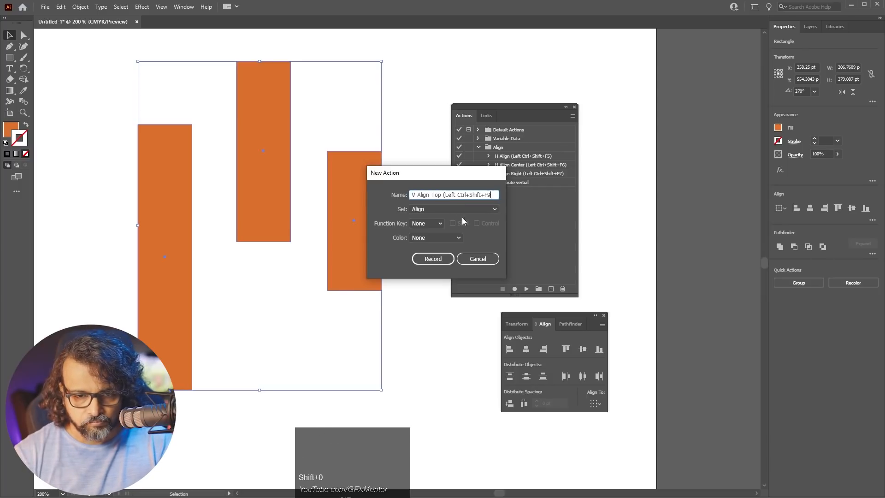
pyautogui.click(433, 194)
pyautogui.press('BackSpace')
pyautogui.click(494, 195)
pyautogui.write(')')
pyautogui.click(427, 224)
pyautogui.click(427, 321)
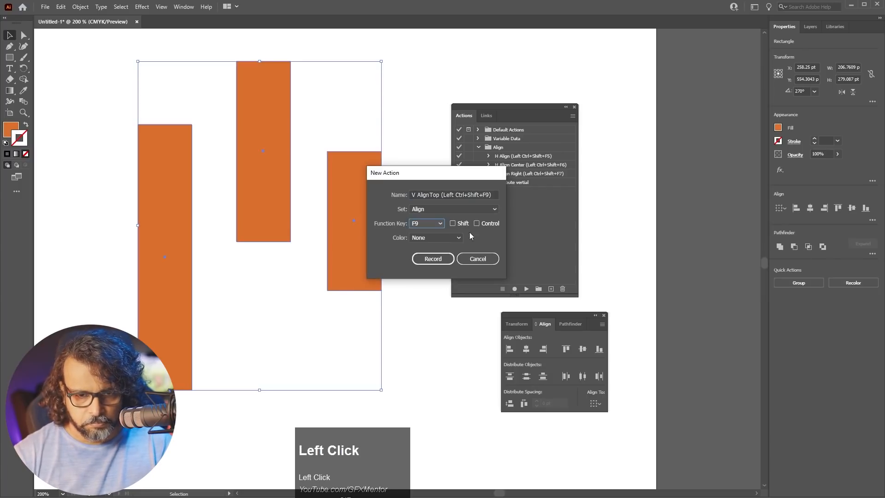
pyautogui.click(476, 224)
pyautogui.click(453, 224)
pyautogui.click(433, 259)
# Record a vertical align top on the selected upright rectangles and stop recording
pyautogui.click(566, 349)
pyautogui.click(503, 289)
pyautogui.click(551, 289)
pyautogui.press('Escape')
# Copy the V AlignTop action's name into a new action and edit it to V AlignTop(Left Ctrl+Shift+F10)
pyautogui.doubleClick(530, 191)
pyautogui.hotkey('ctrl', 'c')
pyautogui.click(551, 289)
pyautogui.hotkey('ctrl', 'v')
pyautogui.click(487, 195)
pyautogui.press('Left')
pyautogui.press('Left')
pyautogui.press('Left')
pyautogui.press('Left')
pyautogui.press('Left')
pyautogui.press('Left')
pyautogui.press('Left')
pyautogui.press('Left')
pyautogui.press('Left')
pyautogui.press('Left')
pyautogui.press('Left')
pyautogui.press('Left')
pyautogui.press('Left')
pyautogui.press('Left')
pyautogui.press('Left')
pyautogui.press('Left')
pyautogui.press('Left')
pyautogui.press('Left')
pyautogui.press('BackSpace')
pyautogui.moveTo(488, 194); pyautogui.dragTo(484, 195)
pyautogui.write('10')
# Assign the shortcut Ctrl+Shift+F10 to the new action and start recording it
pyautogui.click(427, 223)
pyautogui.click(427, 330)
pyautogui.click(453, 224)
pyautogui.click(476, 223)
pyautogui.click(433, 259)
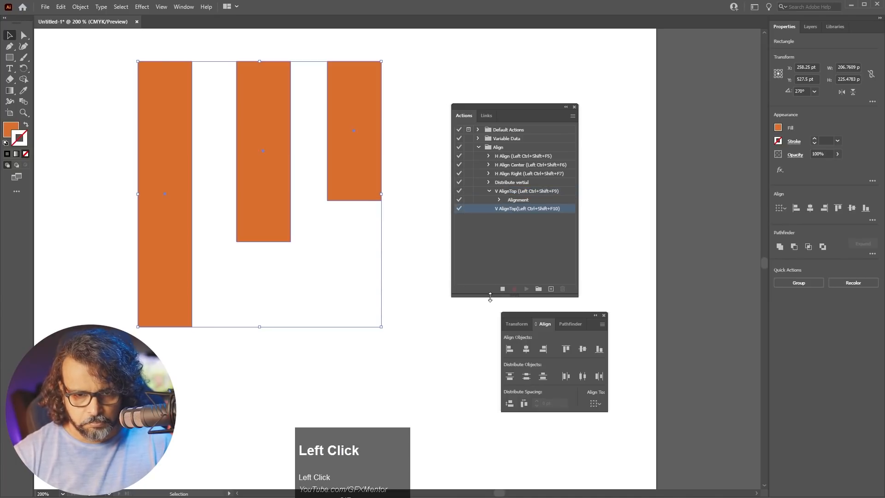
# Rename the action being recorded to V AlignCen(Left Ctrl+Shift+F10)
pyautogui.doubleClick(512, 209)
pyautogui.moveTo(520, 209); pyautogui.dragTo(512, 209)
pyautogui.write('Cen')
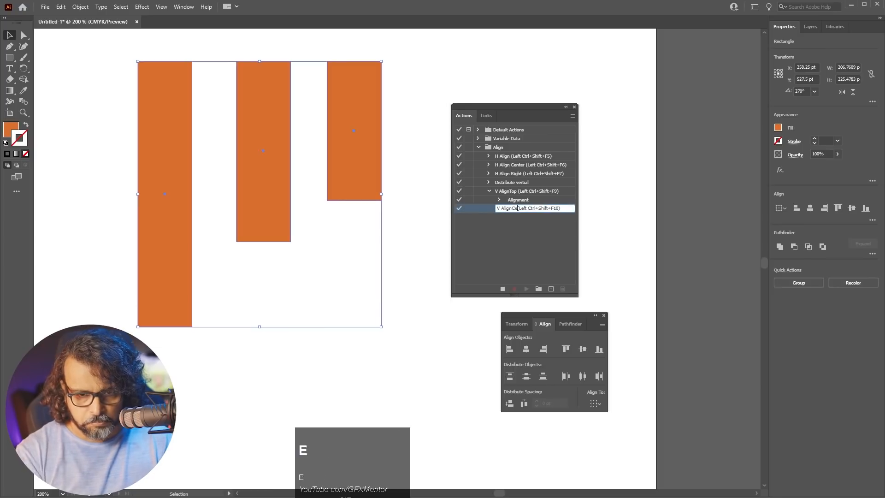
# Record a vertical align center on the selected upright rectangles, stop recording and deselect them
pyautogui.click(583, 350)
pyautogui.click(503, 290)
pyautogui.moveTo(356, 164); pyautogui.dragTo(352, 226)
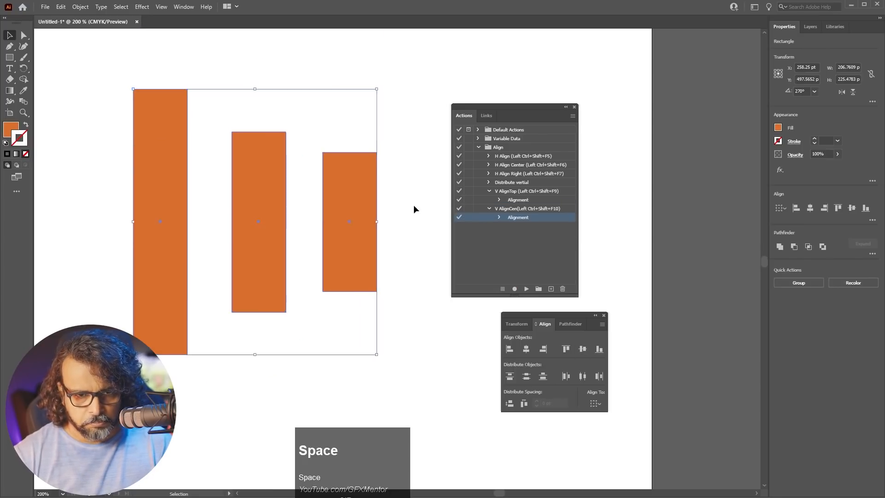
pyautogui.click(408, 240)
# Create an action named VAlignBottom (ctrl+Shift+F11) in the Align set with the shortcut Ctrl+Shift+F11 and start recording
pyautogui.click(551, 289)
pyautogui.write('VAlignBottom (')
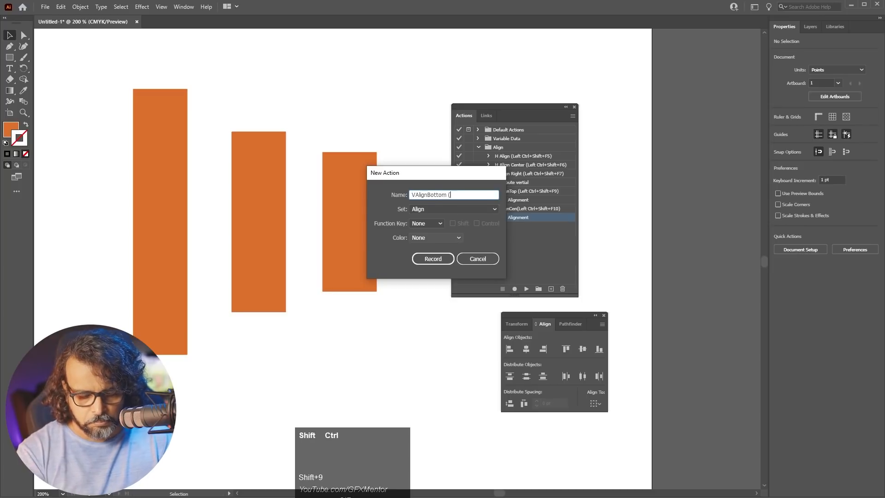
pyautogui.write('ctrl+Shift+F11)')
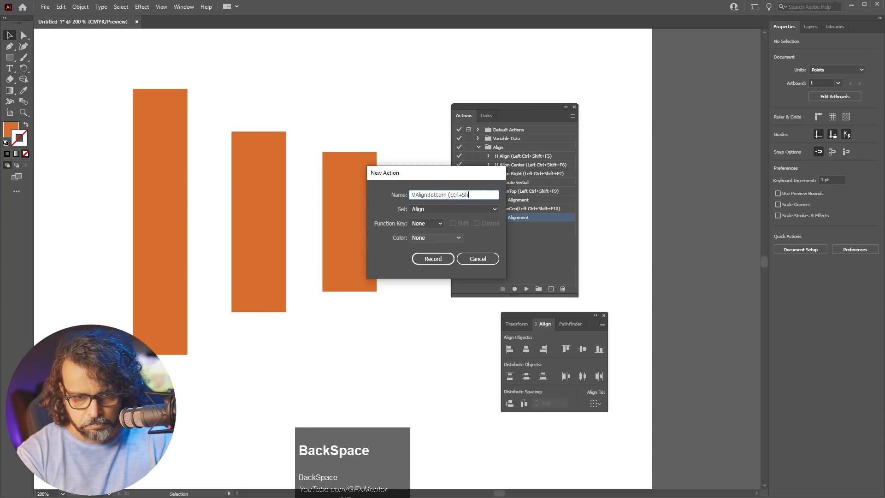
pyautogui.click(427, 224)
pyautogui.click(419, 339)
pyautogui.click(453, 223)
pyautogui.click(477, 224)
pyautogui.click(434, 260)
# Select the three upright rectangles, record a vertical align bottom, stop recording and deselect them
pyautogui.moveTo(403, 308); pyautogui.dragTo(63, 160)
pyautogui.click(599, 350)
pyautogui.click(502, 289)
pyautogui.click(430, 272)
# Collapse the recorded steps of the three vertical align actions
pyautogui.click(490, 226)
pyautogui.click(490, 209)
pyautogui.click(490, 191)
pyautogui.click(503, 235)
# Create an action named Distribute Horizontal in the Align set with the shortcut Ctrl+Shift+F12 and start recording
pyautogui.click(551, 289)
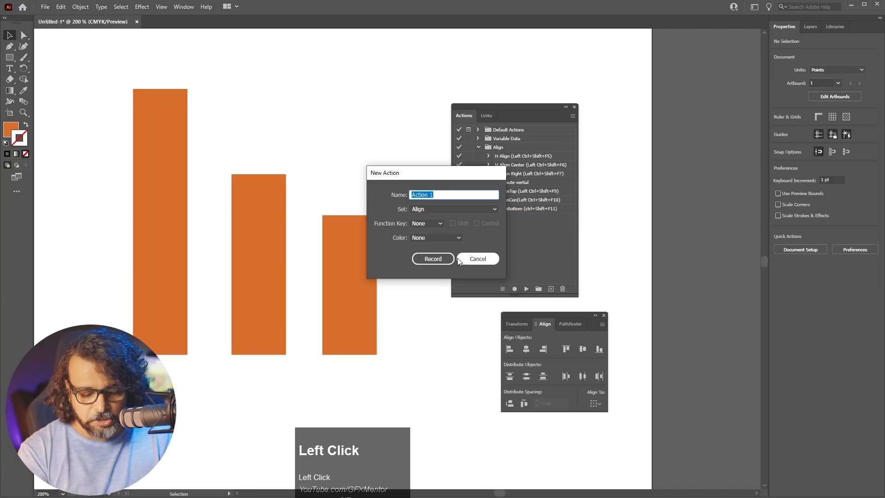
pyautogui.write('D')
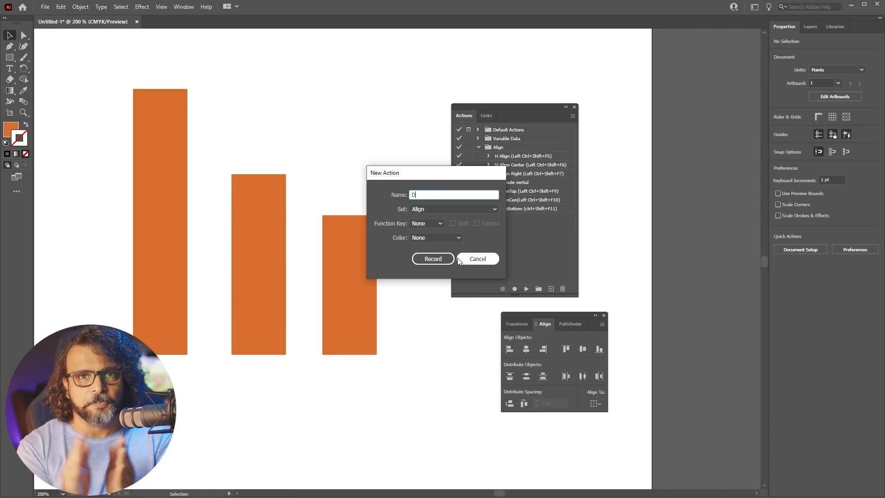
pyautogui.write('is')
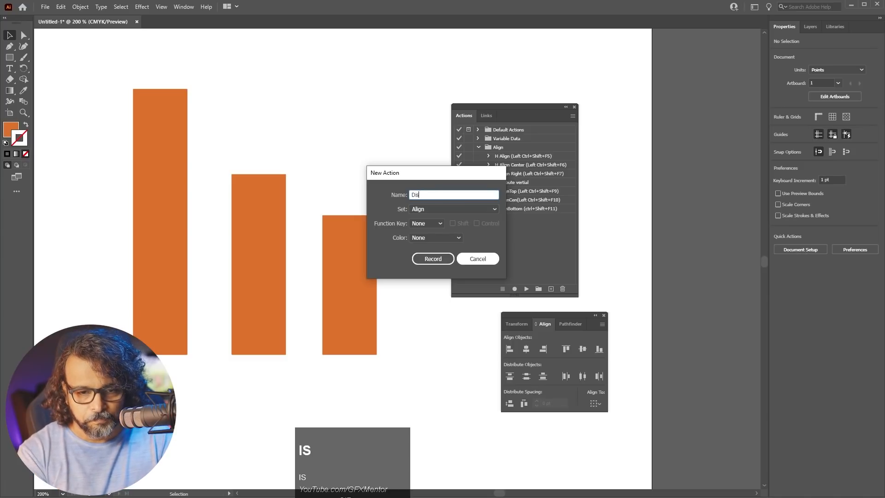
pyautogui.write('tribute')
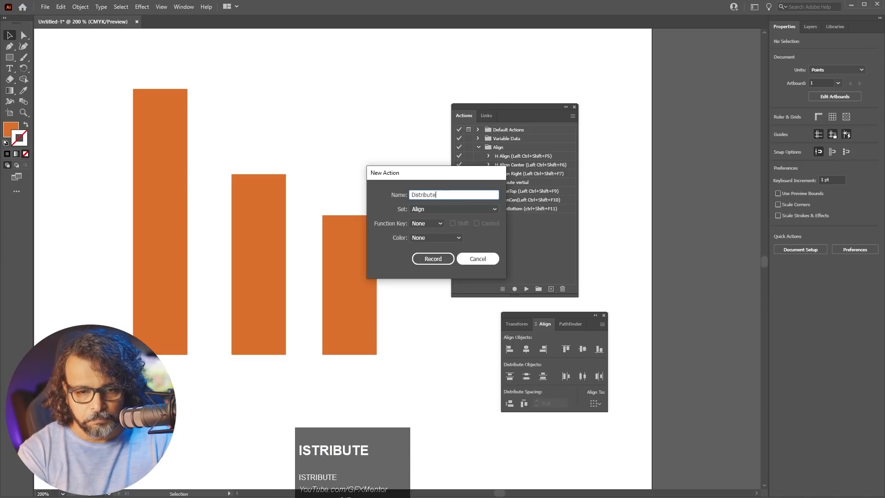
pyautogui.write(' Horizontal')
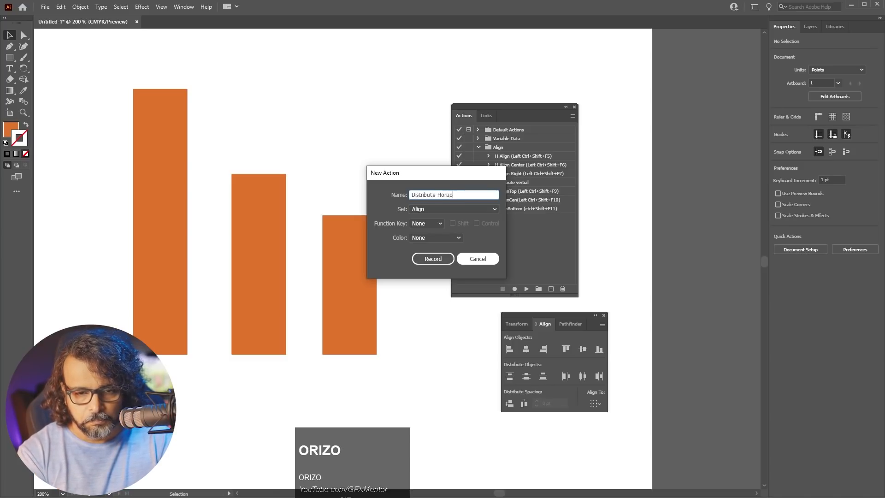
pyautogui.click(438, 224)
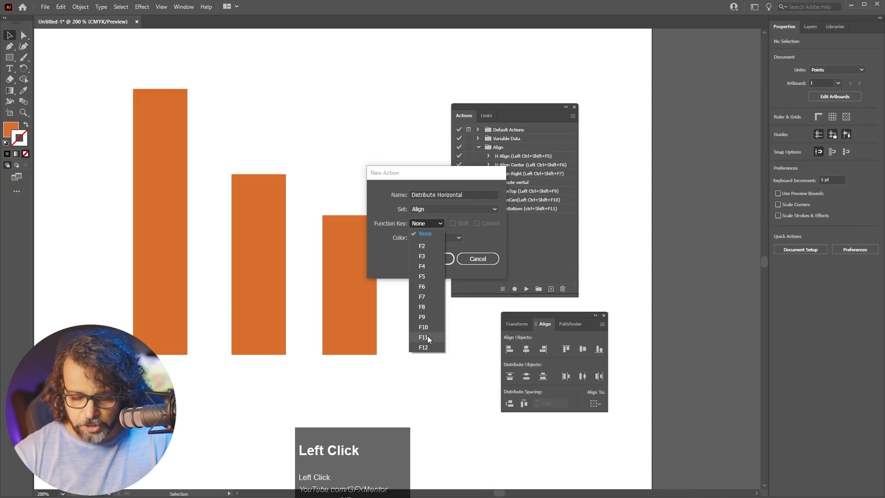
pyautogui.click(427, 347)
pyautogui.click(453, 224)
pyautogui.click(477, 223)
pyautogui.click(440, 260)
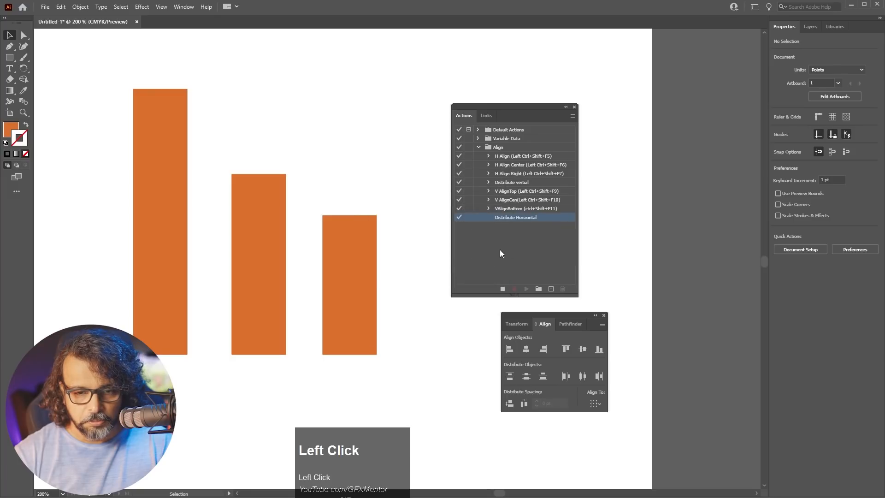
# Record a horizontal distribute center on the three upright rectangles, stop recording, collapse the action and deselect the rectangles
pyautogui.moveTo(417, 215); pyautogui.dragTo(91, 322)
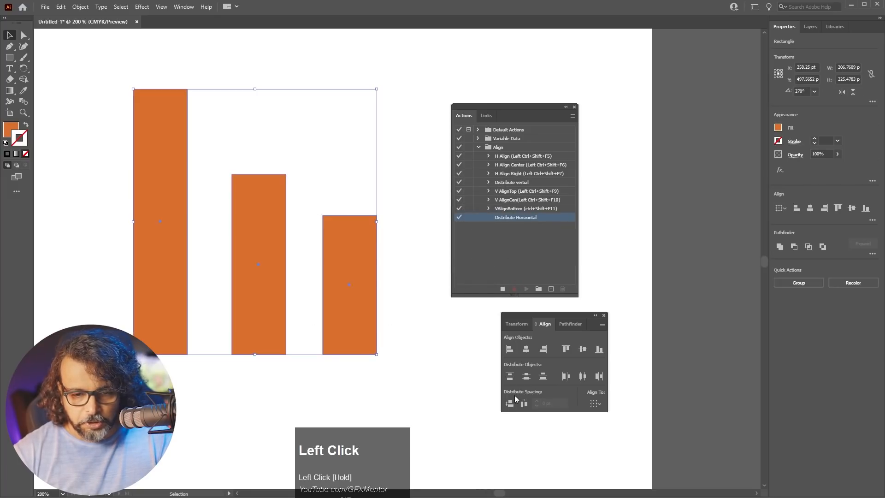
pyautogui.click(582, 377)
pyautogui.click(502, 289)
pyautogui.click(489, 218)
pyautogui.click(515, 209)
pyautogui.click(409, 254)
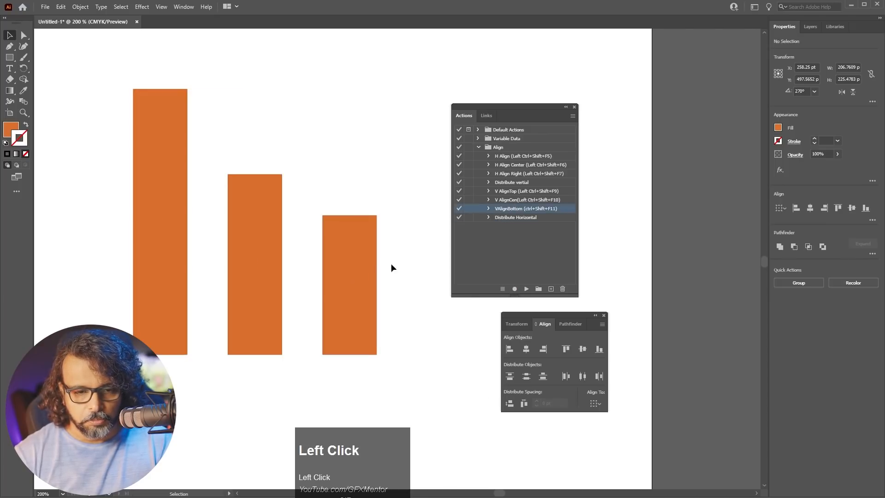
# Move the two shorter rectangles out of line, then play the VAlignBottom and Distribute Horizontal actions on all three rectangles
pyautogui.moveTo(354, 276); pyautogui.dragTo(375, 181)
pyautogui.moveTo(258, 251); pyautogui.dragTo(281, 183)
pyautogui.moveTo(111, 148); pyautogui.dragTo(472, 261)
pyautogui.click(527, 289)
pyautogui.click(526, 228)
pyautogui.click(526, 288)
pyautogui.click(421, 273)
# Move the two shorter rectangles up and sideways to uneven positions and select all three rectangles
pyautogui.moveTo(375, 279); pyautogui.dragTo(391, 153)
pyautogui.moveTo(256, 246); pyautogui.dragTo(284, 198)
pyautogui.moveTo(83, 126); pyautogui.dragTo(438, 267)
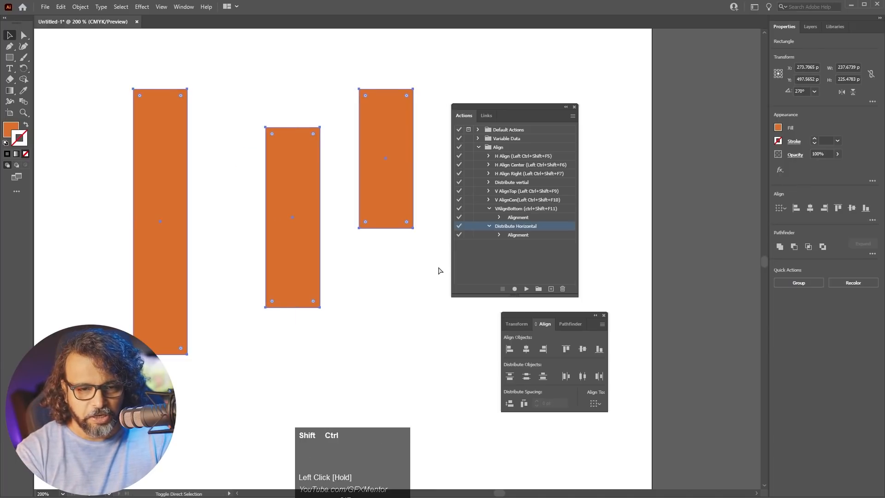
# Run the V AlignTop, V AlignCen, VAlignBottom and Distribute Horizontal actions in turn on the selected rectangles
pyautogui.hotkey('ctrl', 'shift', 'F9')
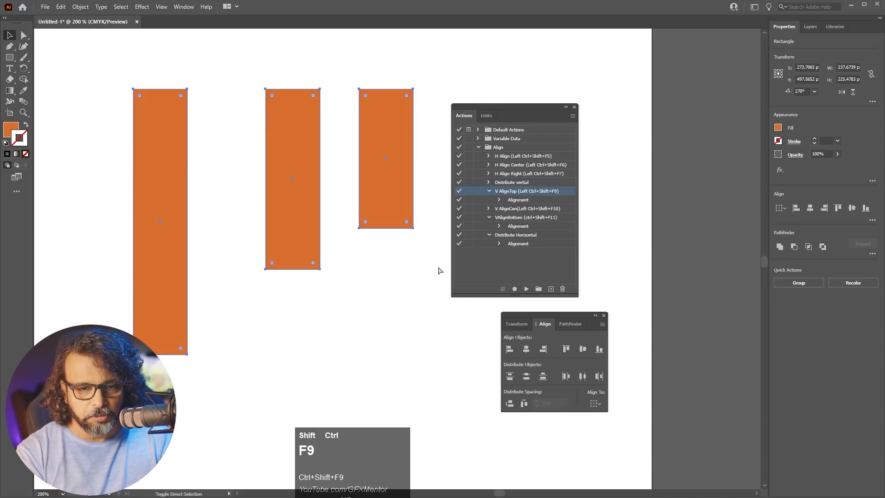
pyautogui.hotkey('ctrl', 'shift', 'F10')
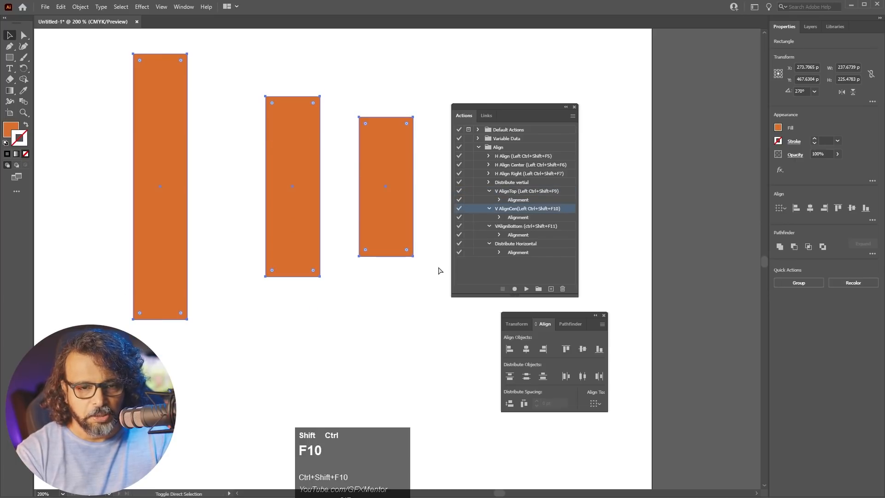
pyautogui.hotkey('ctrl', 'shift', 'F11')
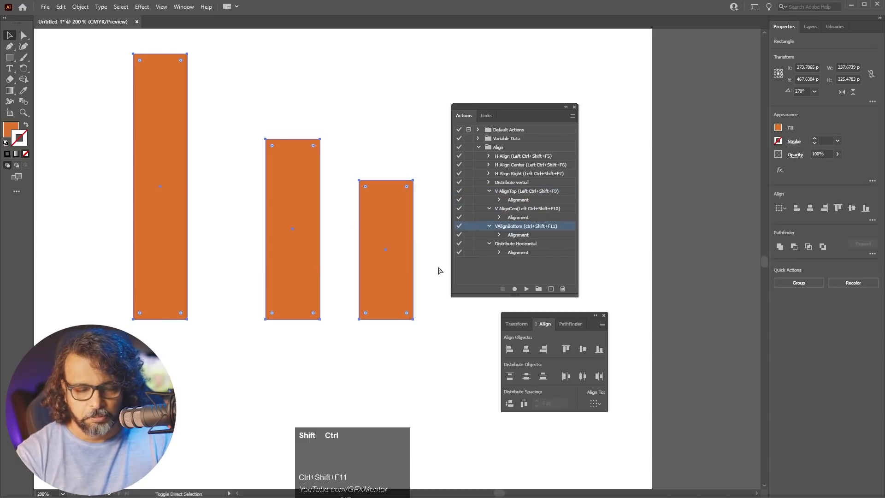
pyautogui.hotkey('ctrl', 'shift', 'F12')
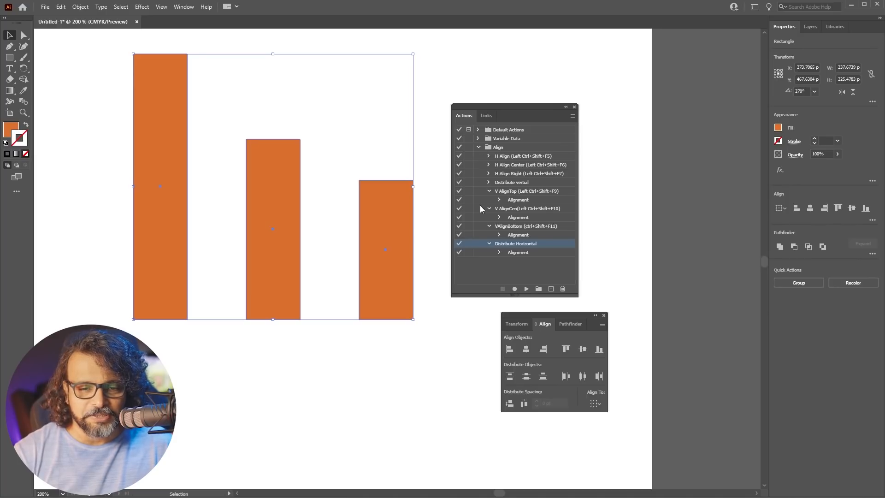
# Collapse the recorded steps of the three vertical align actions and Distribute Horizontal, and select the Align set
pyautogui.click(490, 244)
pyautogui.click(489, 226)
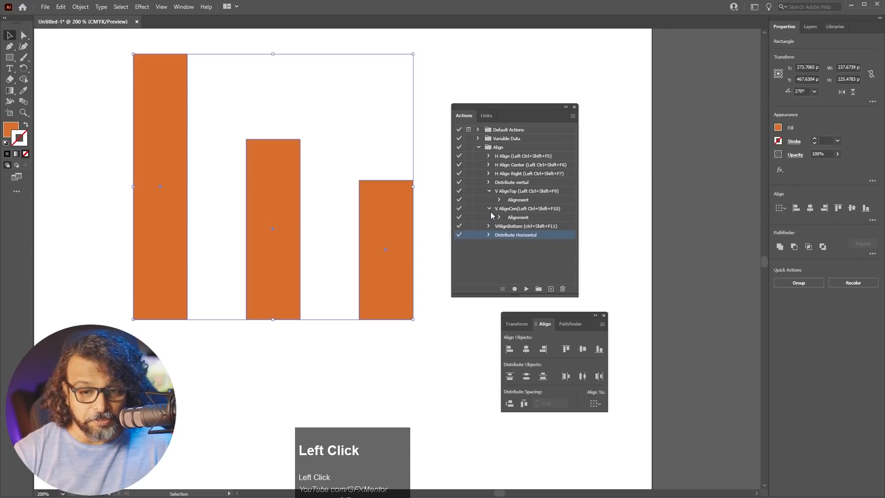
pyautogui.click(490, 209)
pyautogui.click(489, 190)
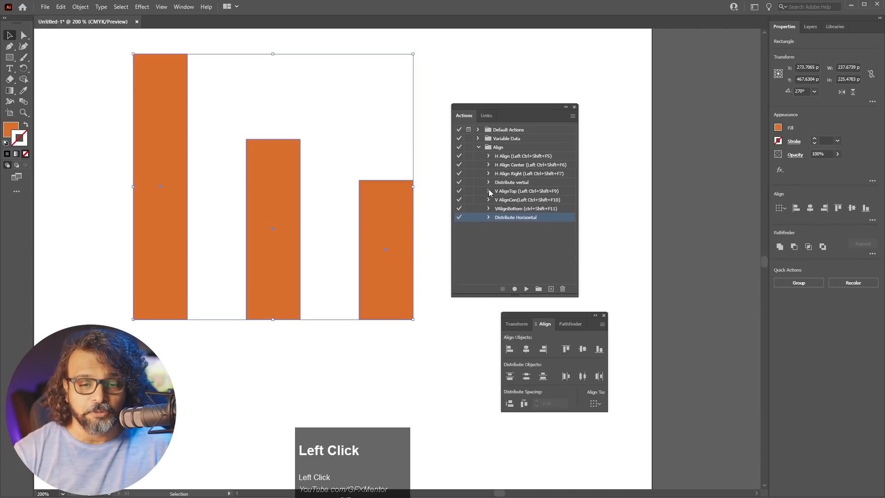
pyautogui.click(482, 148)
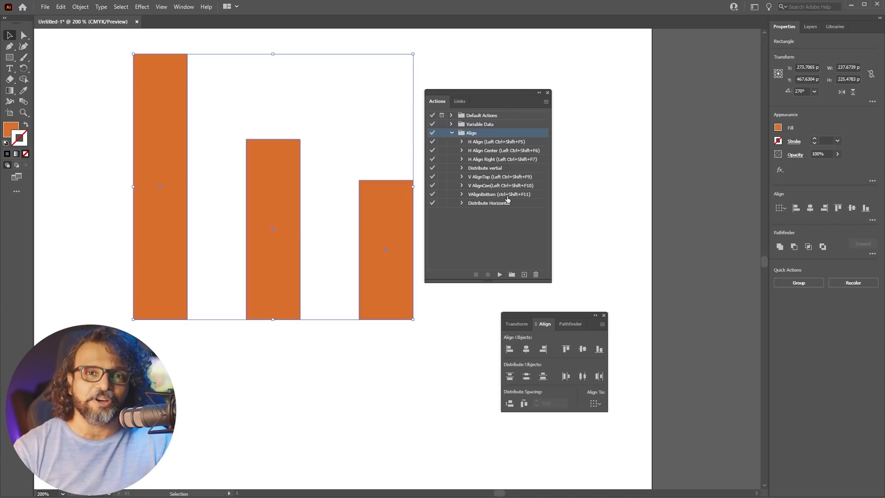
pyautogui.click(451, 132)
pyautogui.click(451, 134)
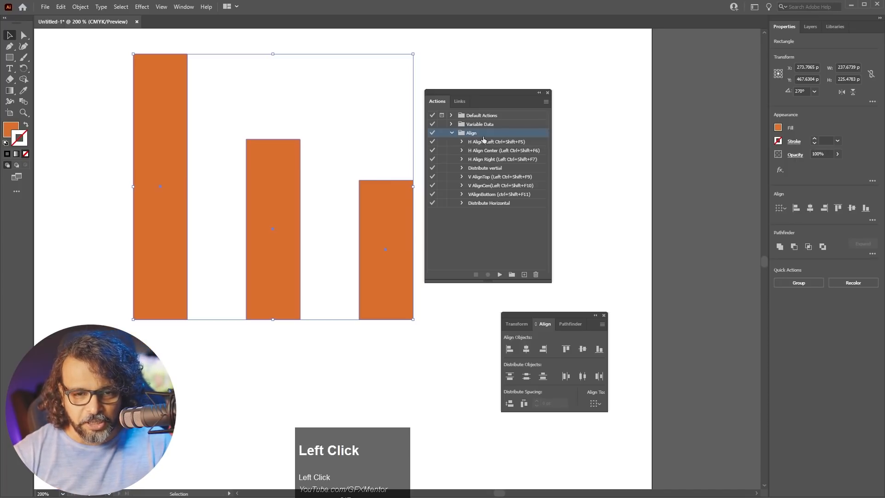
# Save the Align action set to the Desktop as Align.aia
pyautogui.click(546, 103)
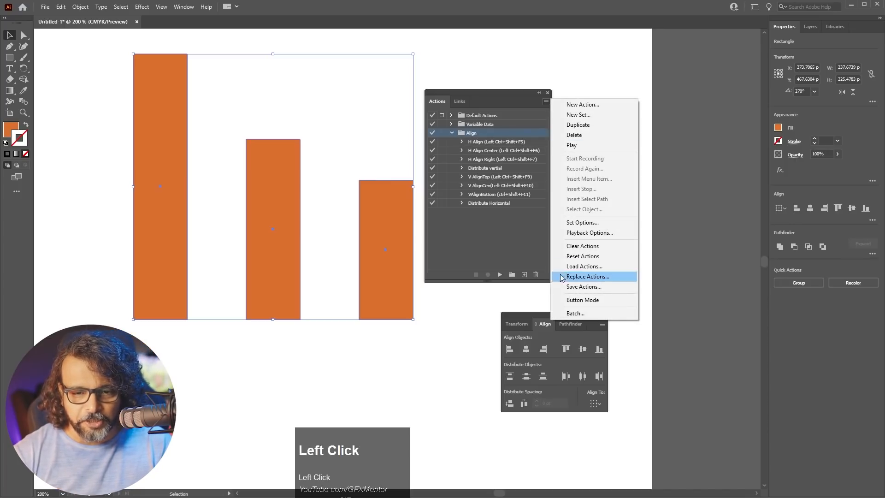
pyautogui.click(600, 286)
pyautogui.click(231, 157)
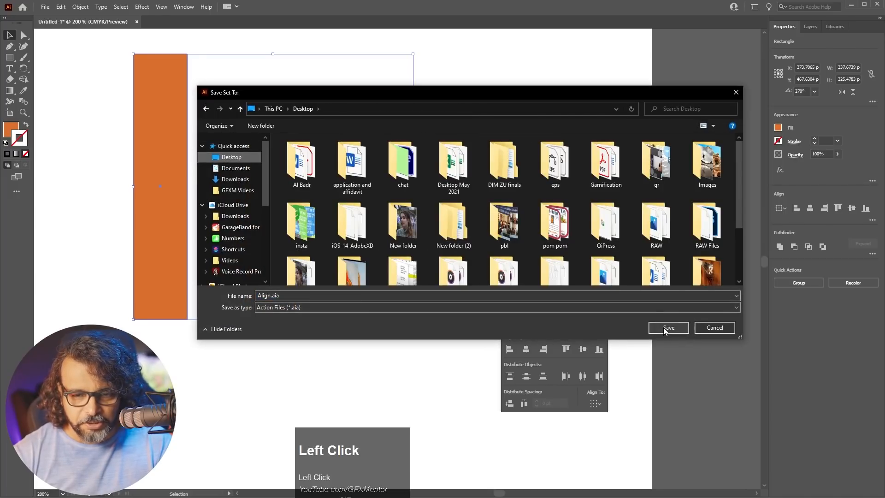
pyautogui.moveTo(585, 91); pyautogui.dragTo(561, 87)
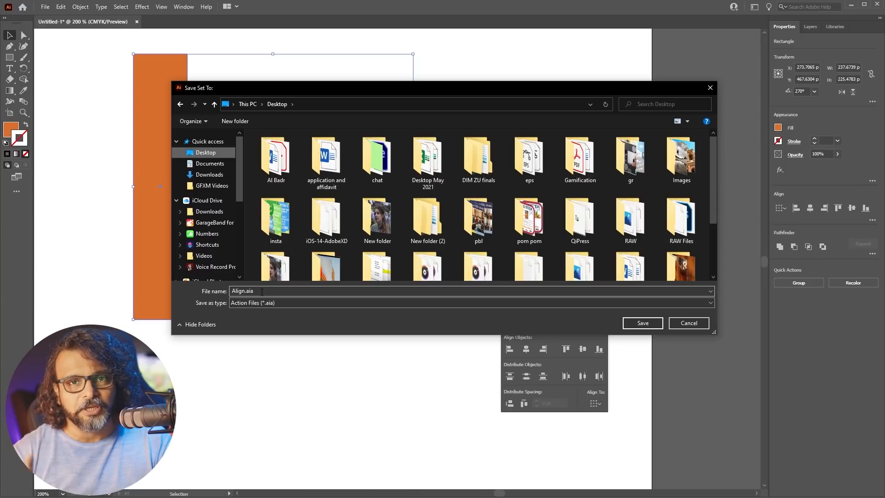
pyautogui.click(635, 326)
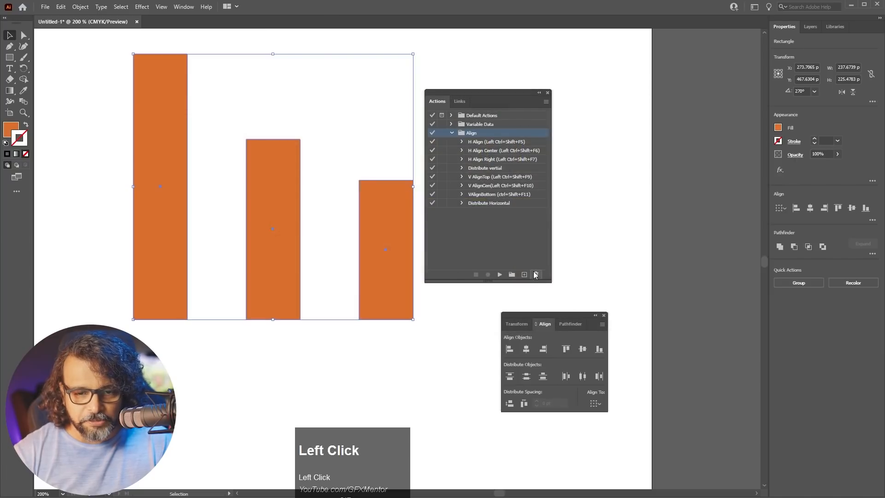
# Delete the Align action set and load it back from the Align.aia file on the Desktop
pyautogui.click(537, 276)
pyautogui.click(434, 266)
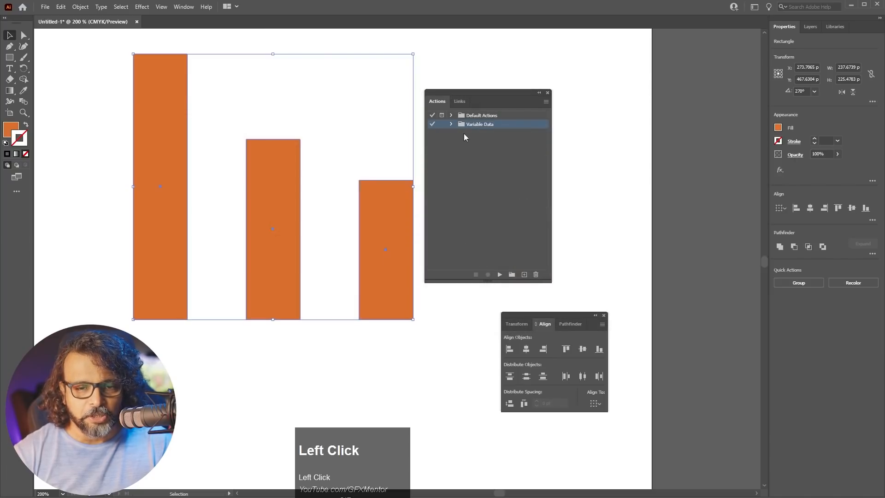
pyautogui.click(546, 102)
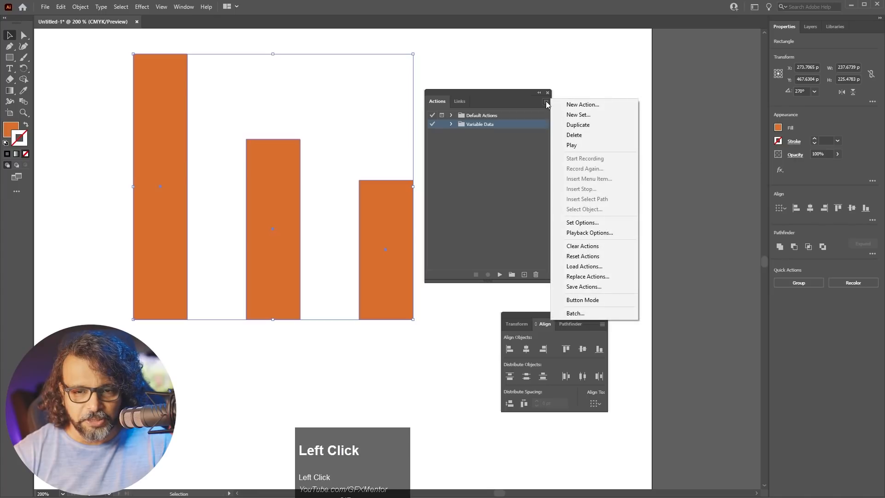
pyautogui.click(583, 268)
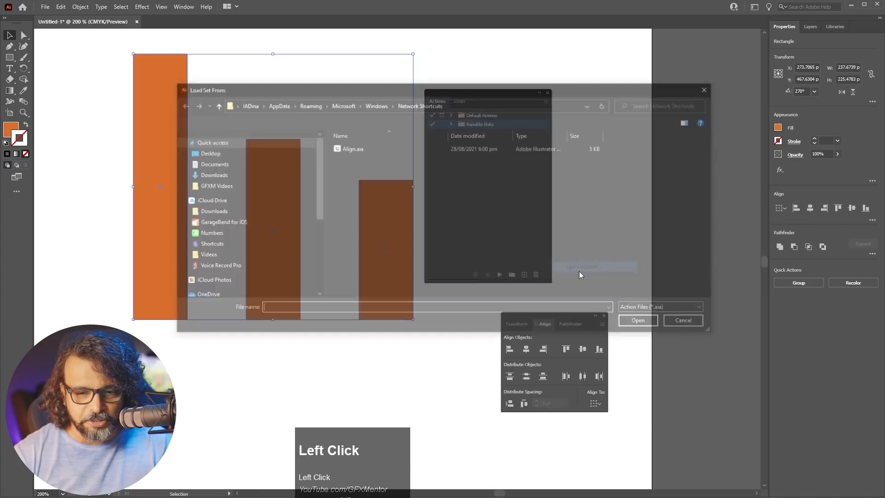
pyautogui.click(220, 152)
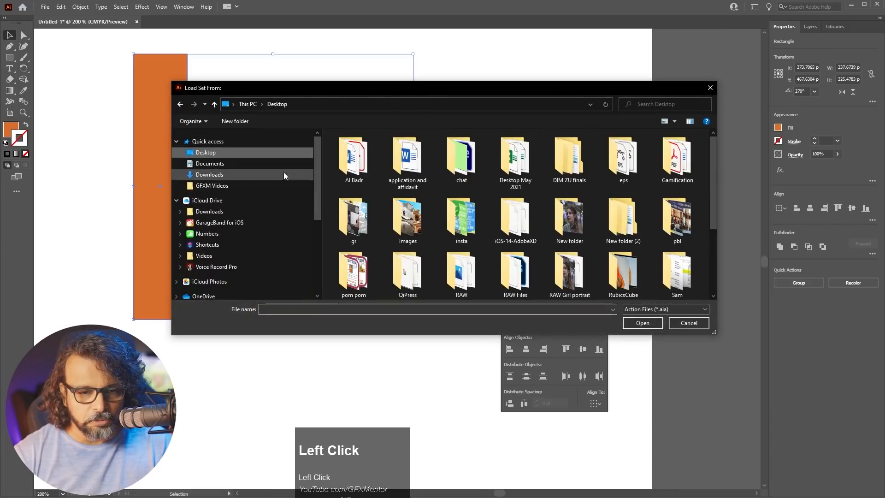
pyautogui.moveTo(715, 174); pyautogui.dragTo(714, 242)
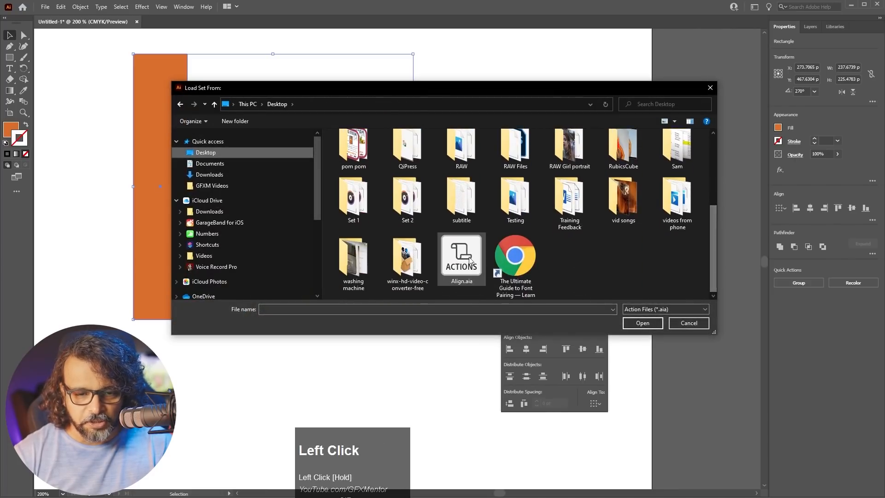
pyautogui.click(458, 261)
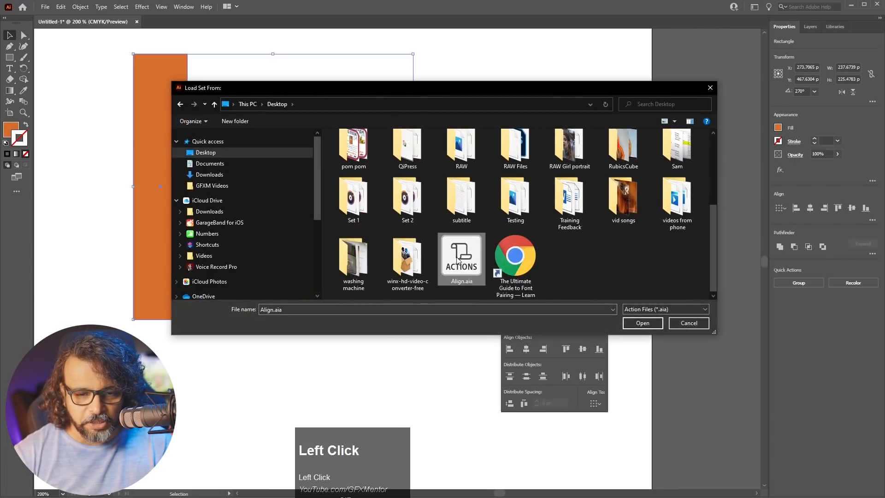
pyautogui.click(632, 322)
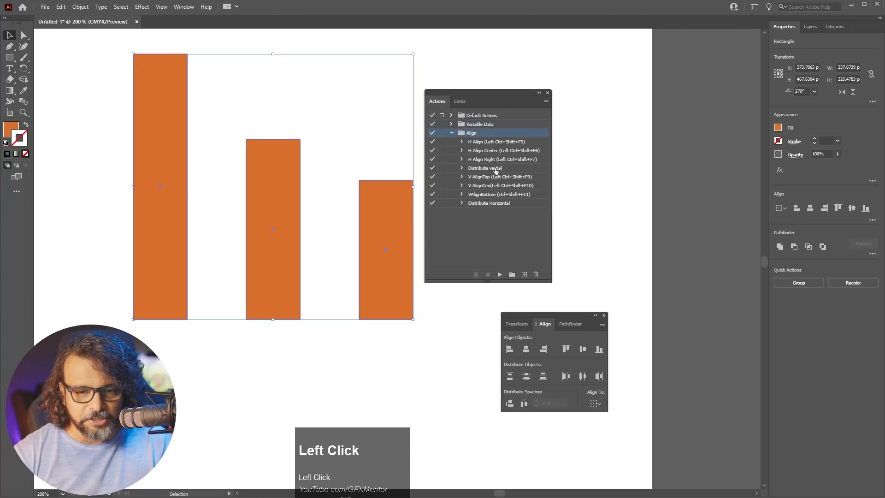